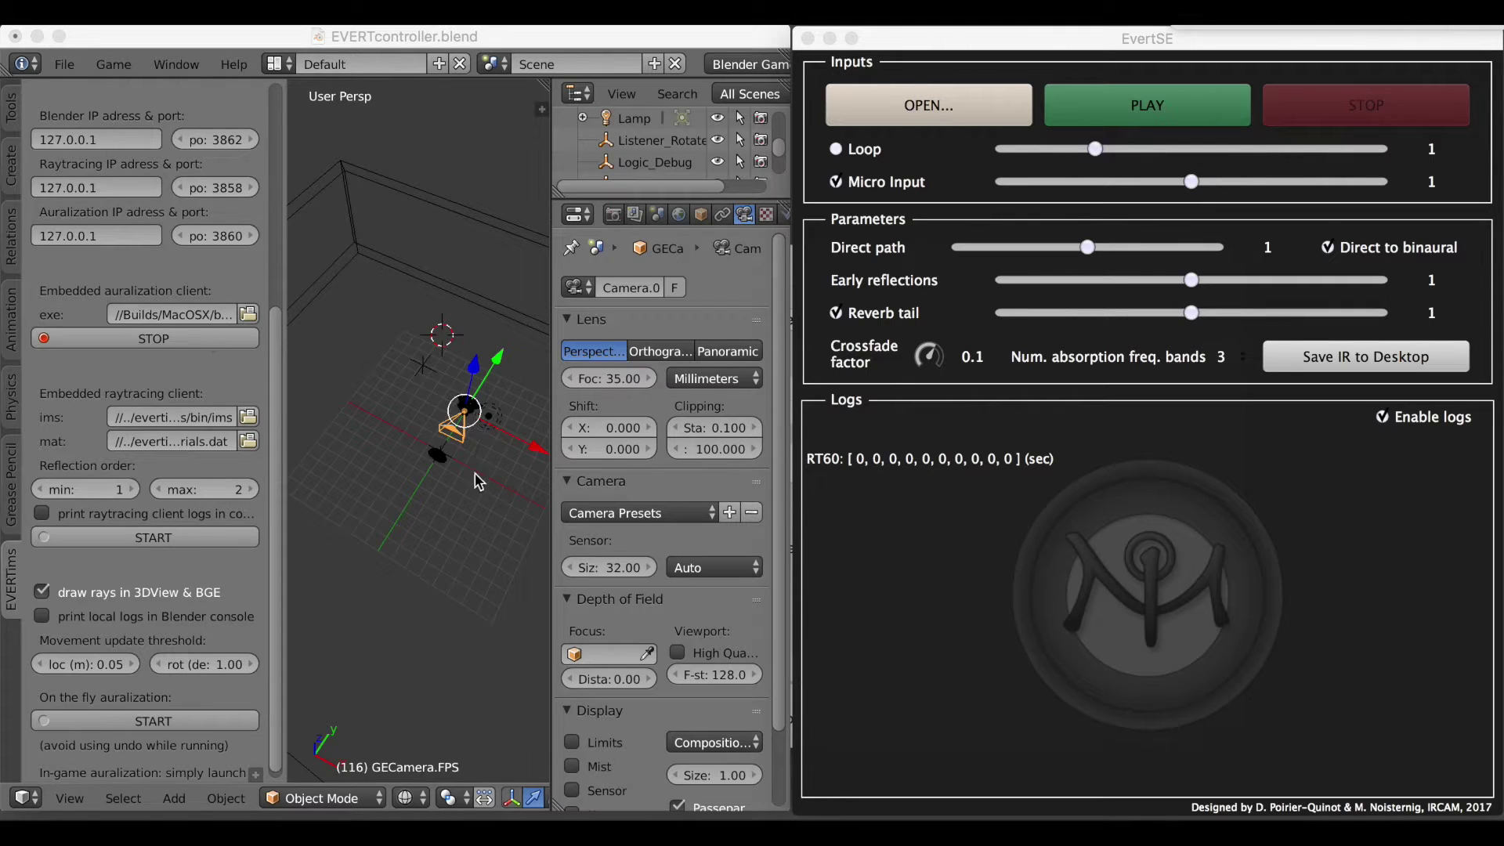
Select the Room, then the Listener, then the Source, which shows its lasi610 material.
right_click(510, 249)
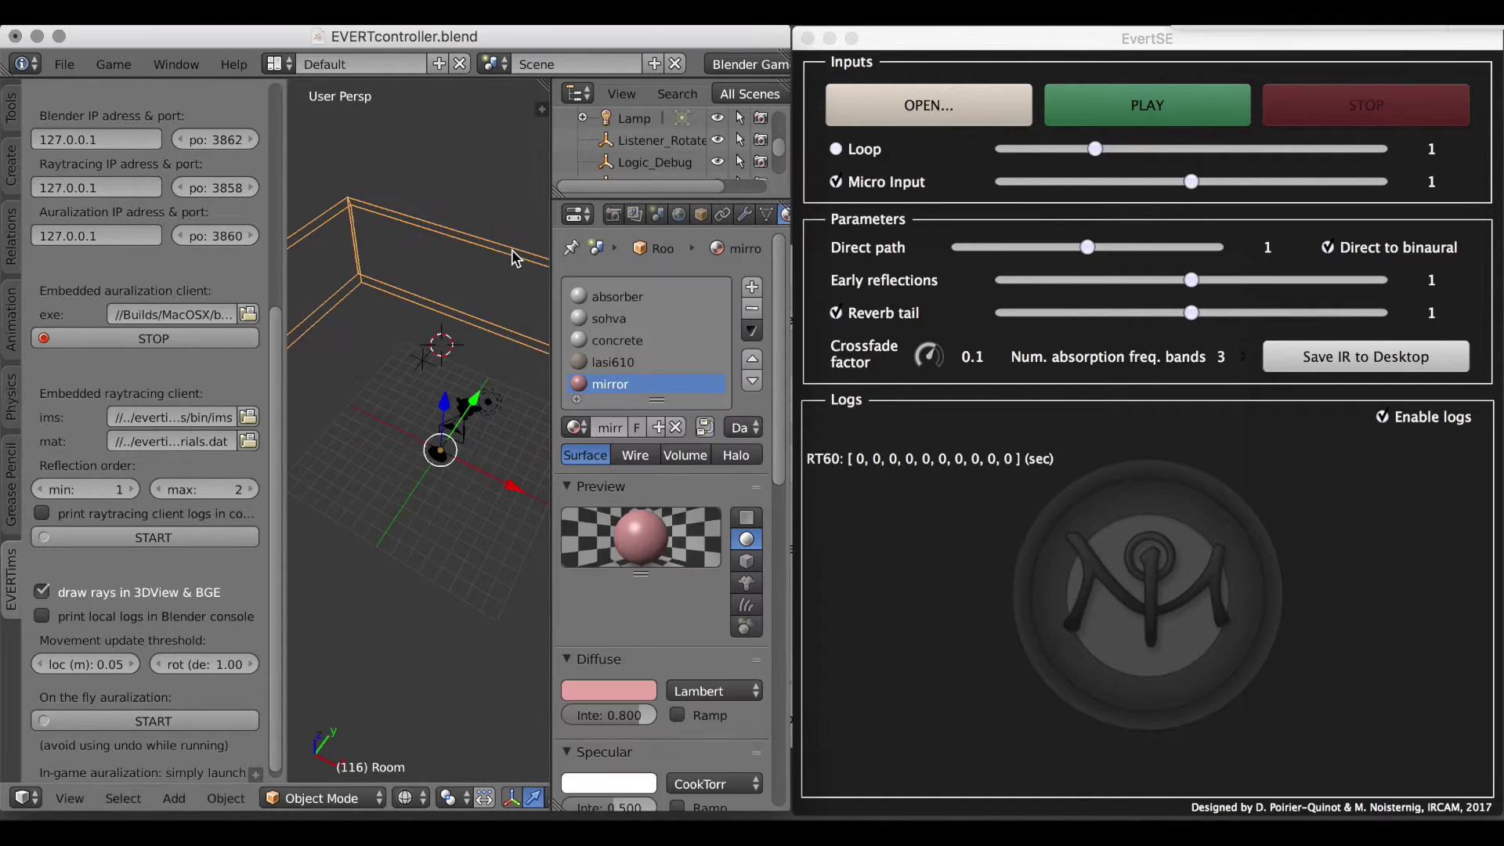
right_click(475, 414)
right_click(439, 463)
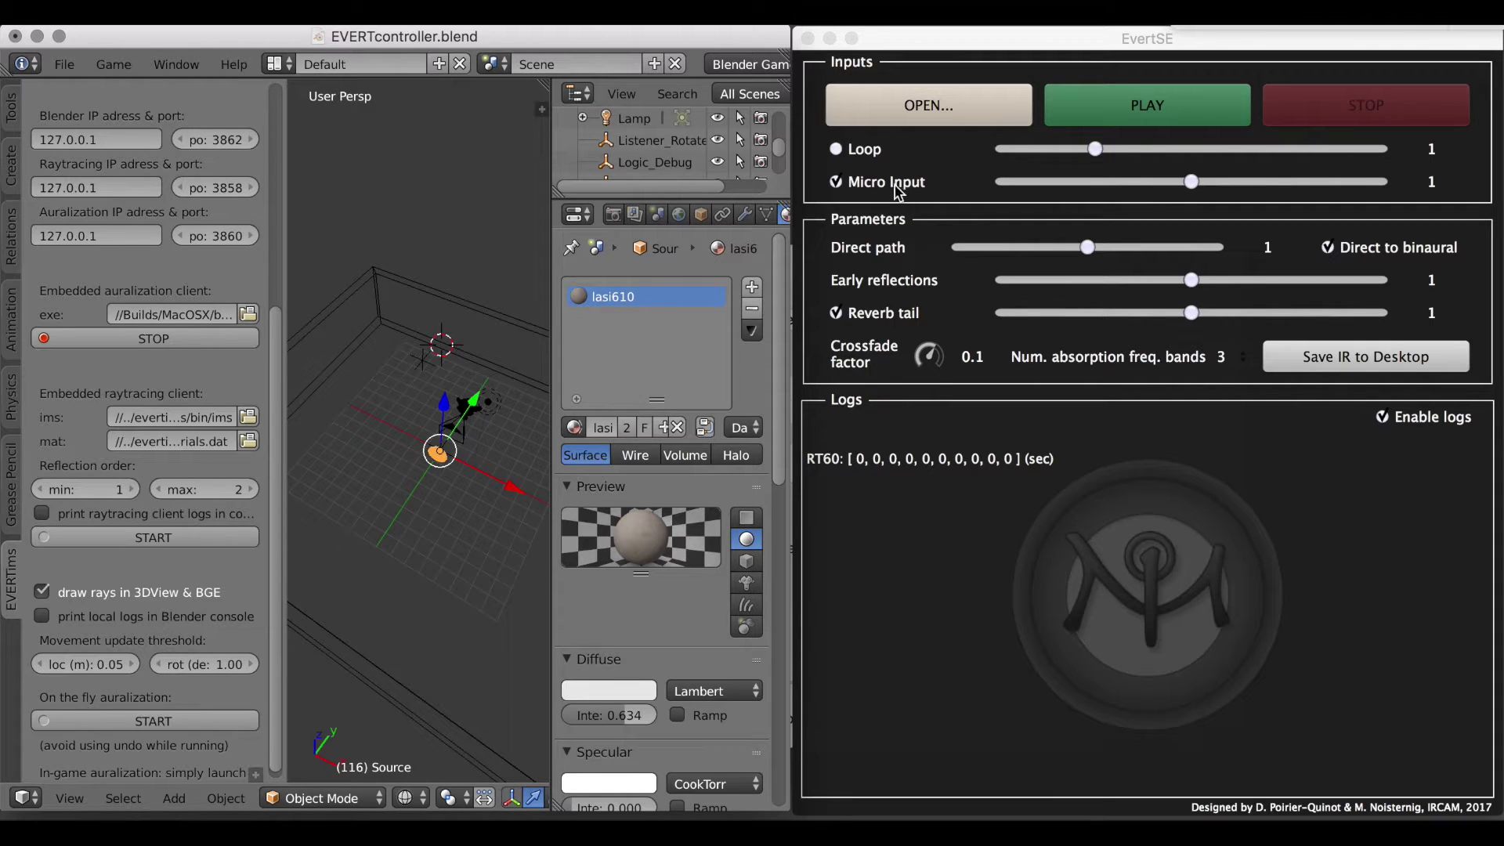
Set EvertSE micro input gain to about 1.02 and start raytracing and on-the-fly auralization.
mouse_move(1194, 181)
left_mouse_down()
mouse_move(1041, 185)
mouse_move(1196, 188)
left_mouse_up()
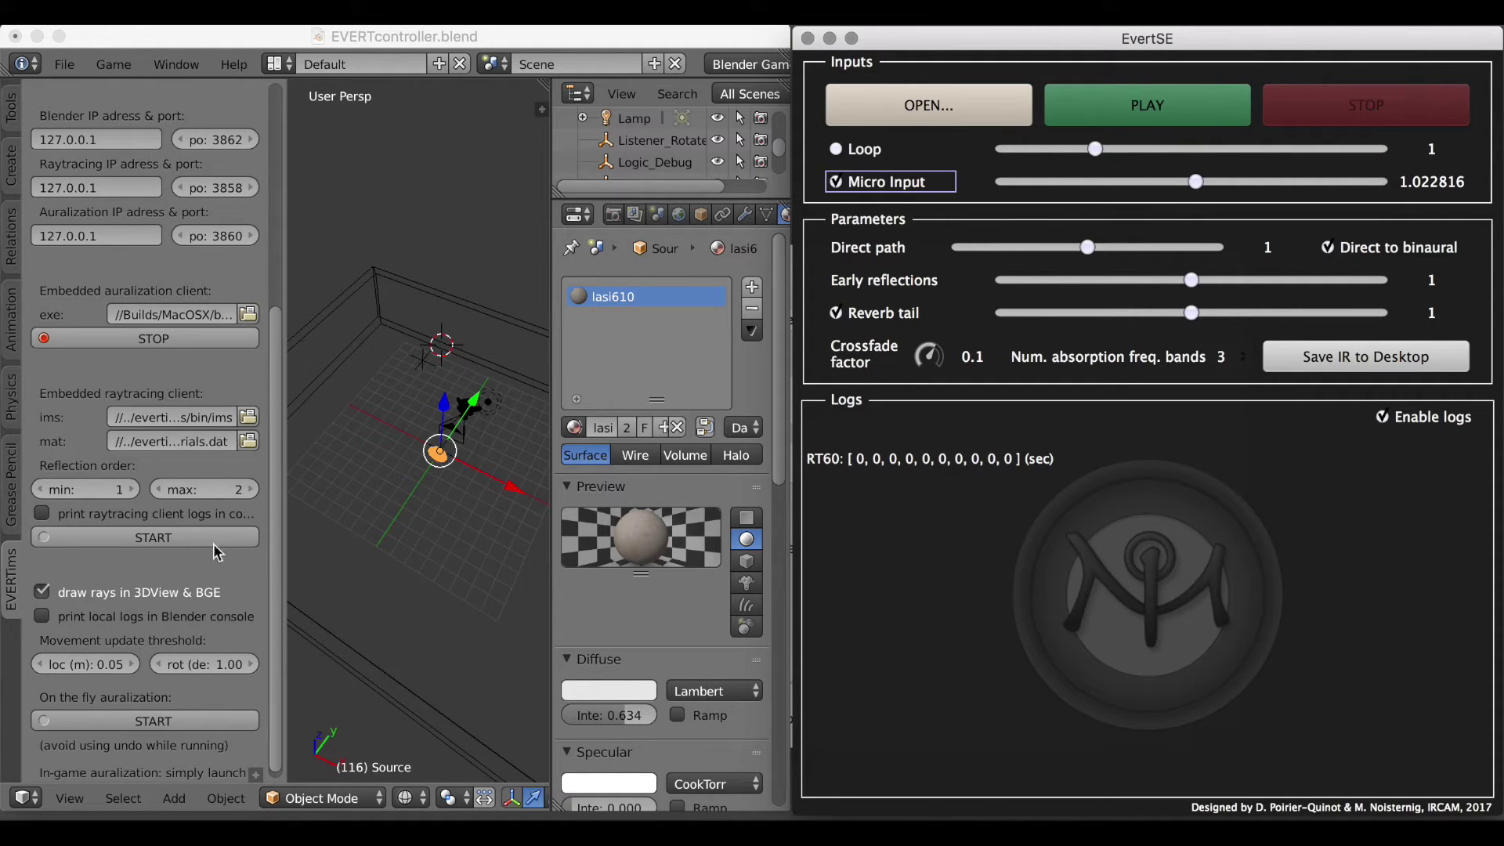
left_click(196, 534)
left_click(196, 533)
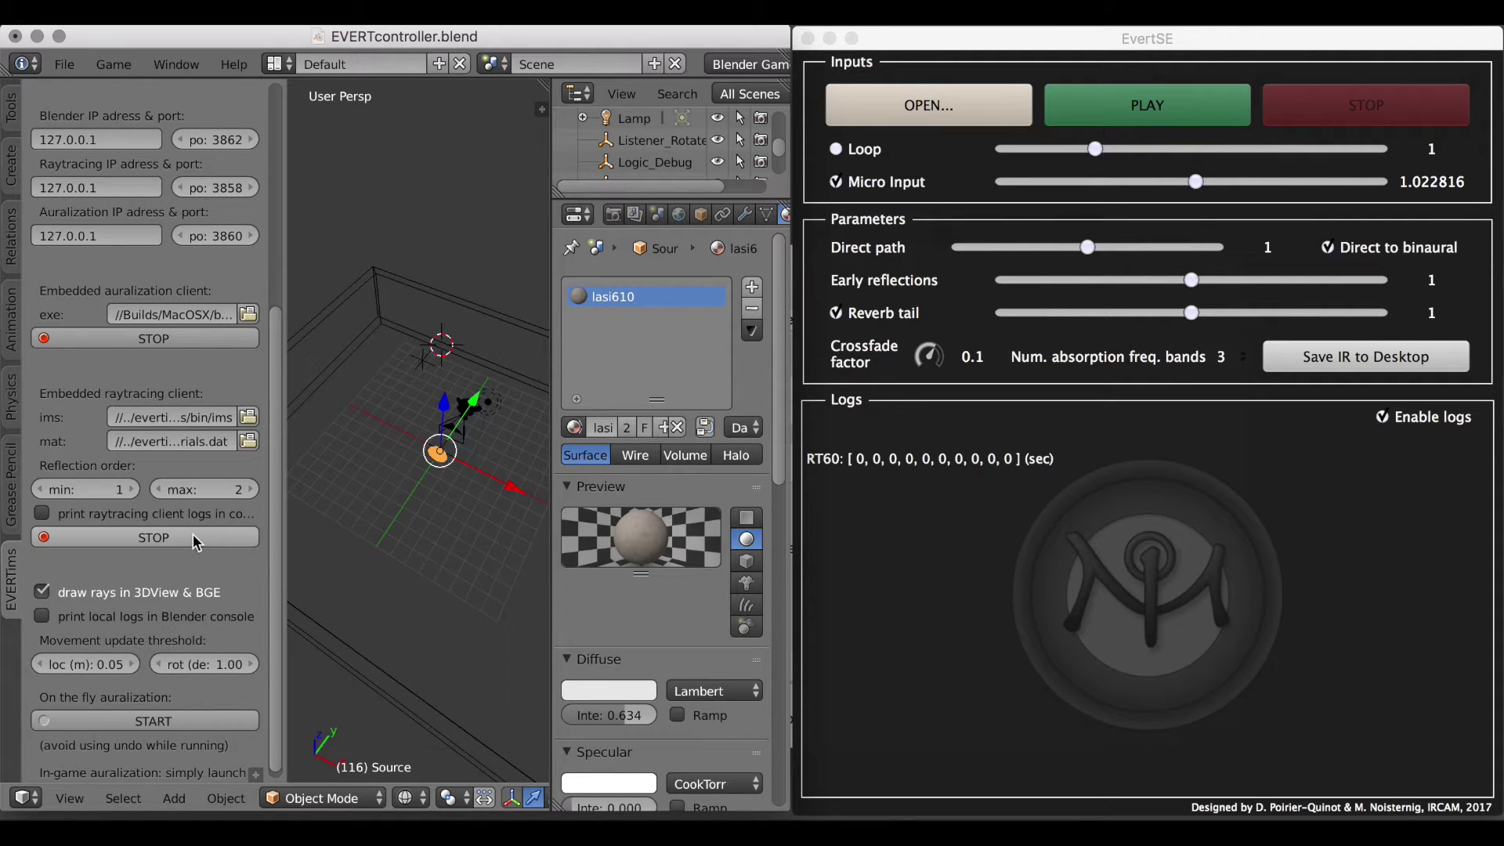
left_click(186, 717)
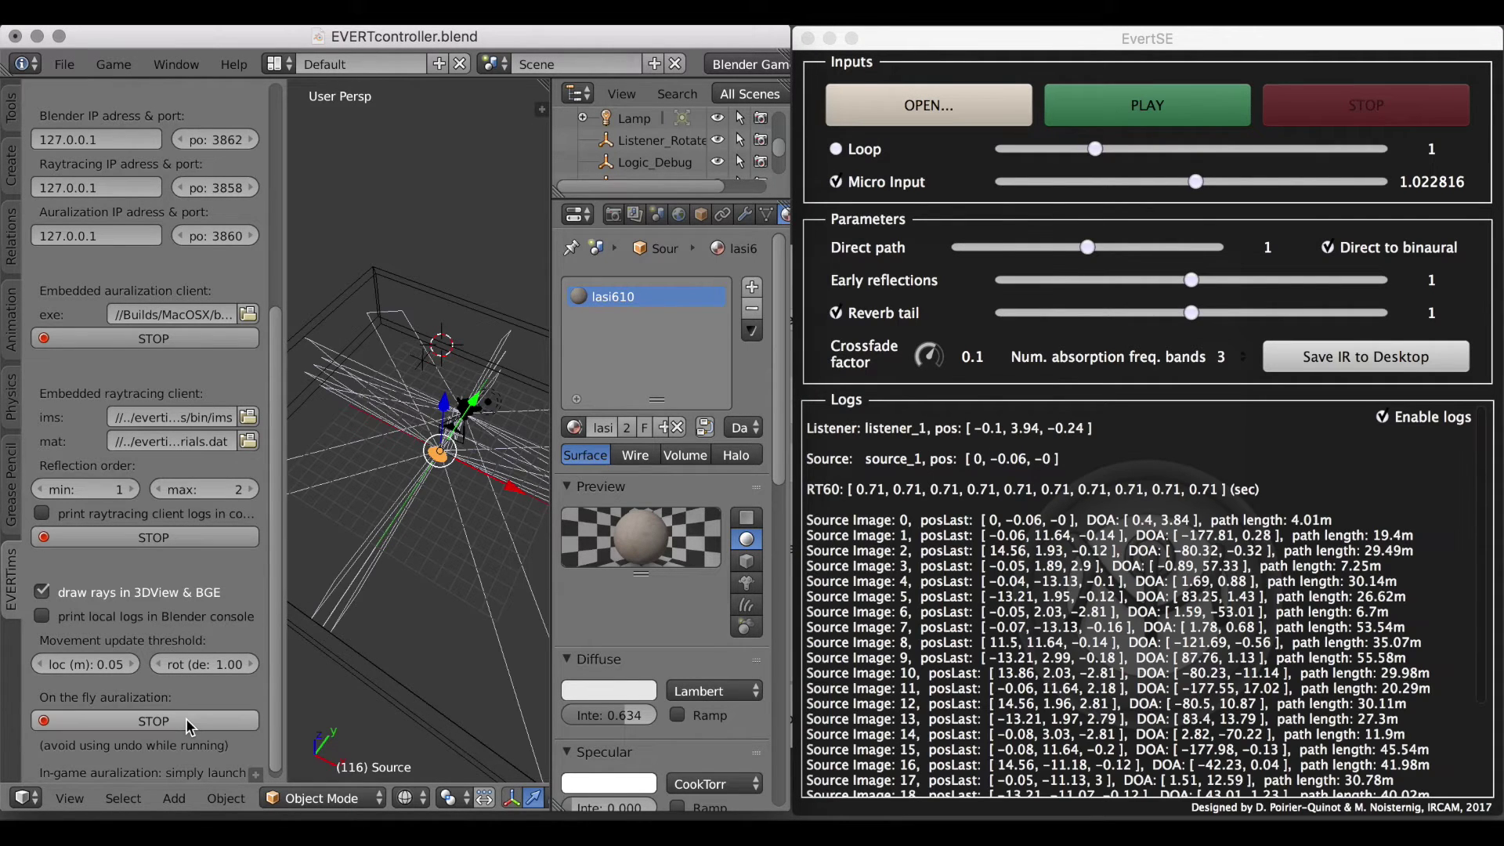
Turn off Direct to binaural and Reverb tail, and set early reflections to 0.
left_click(1329, 249)
left_click(835, 314)
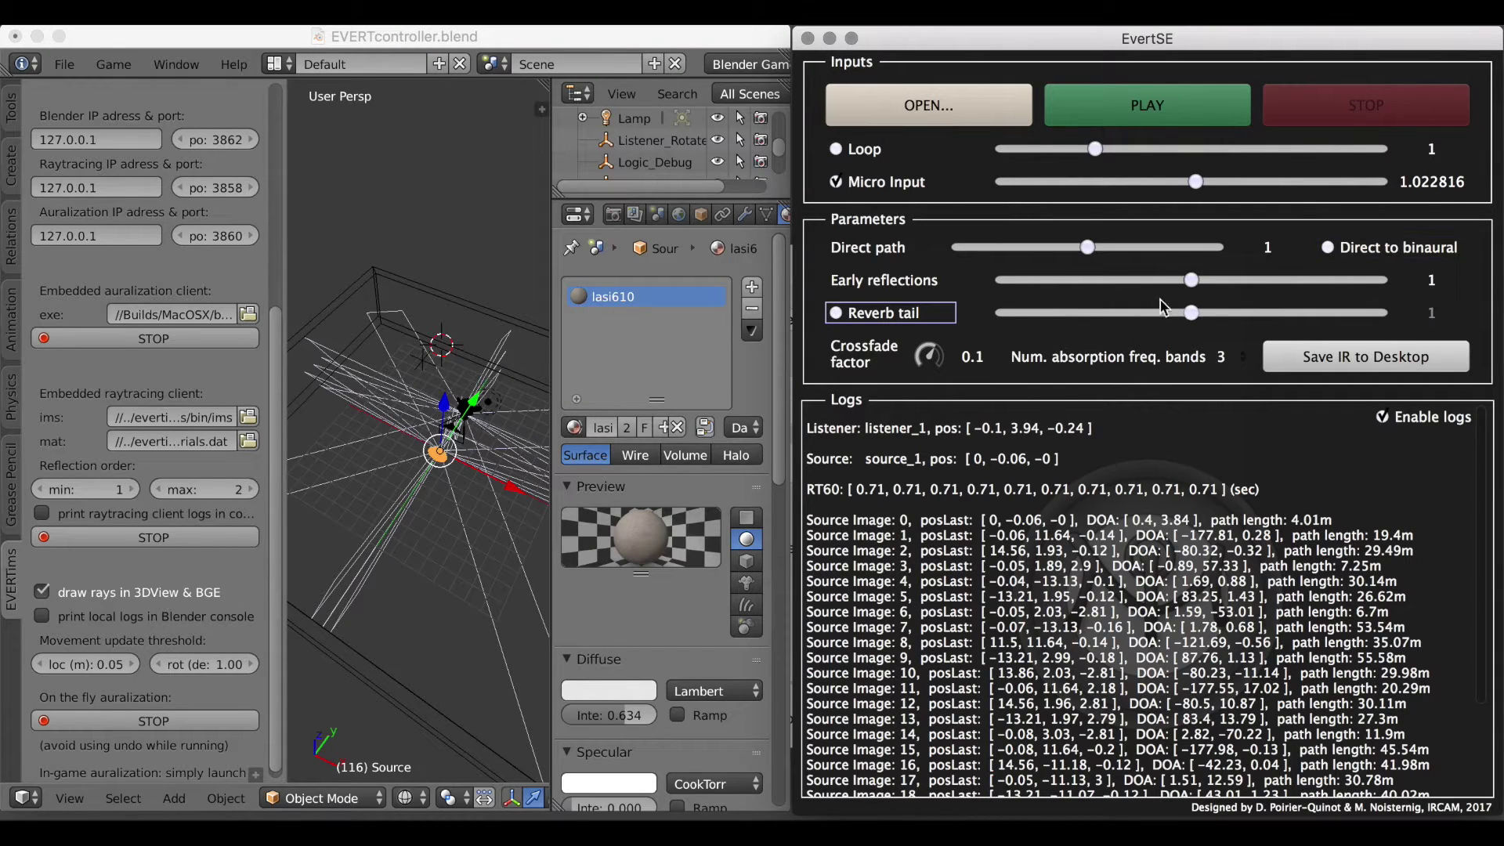
left_click_drag(1191, 280, 943, 288)
middle_click_drag(488, 423, 478, 423)
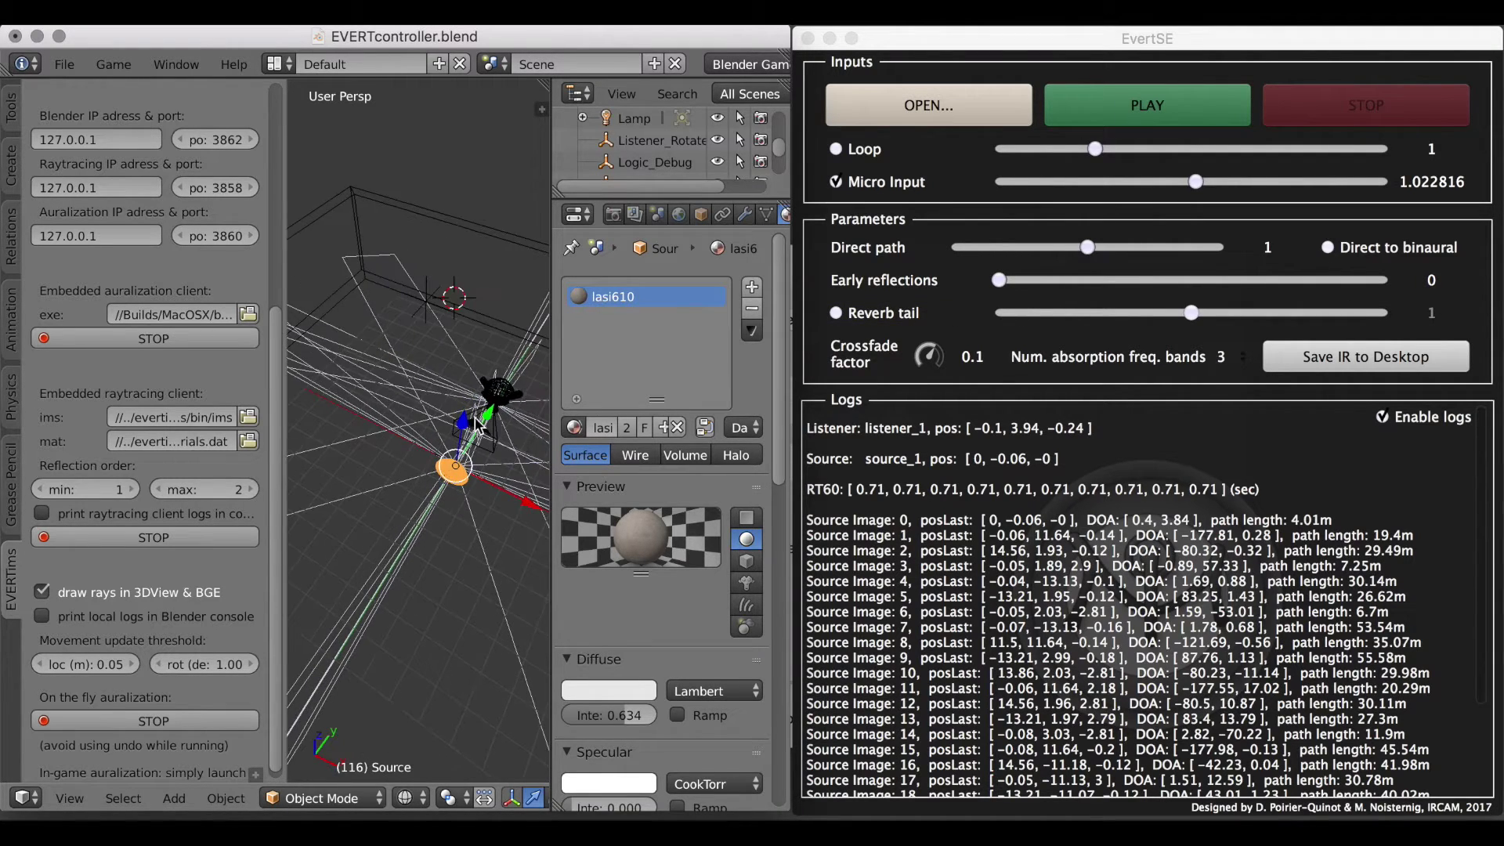
Move the GECamera listener to 0.05, 2.1, -0.24 and re-enable Direct to binaural.
right_click(495, 441)
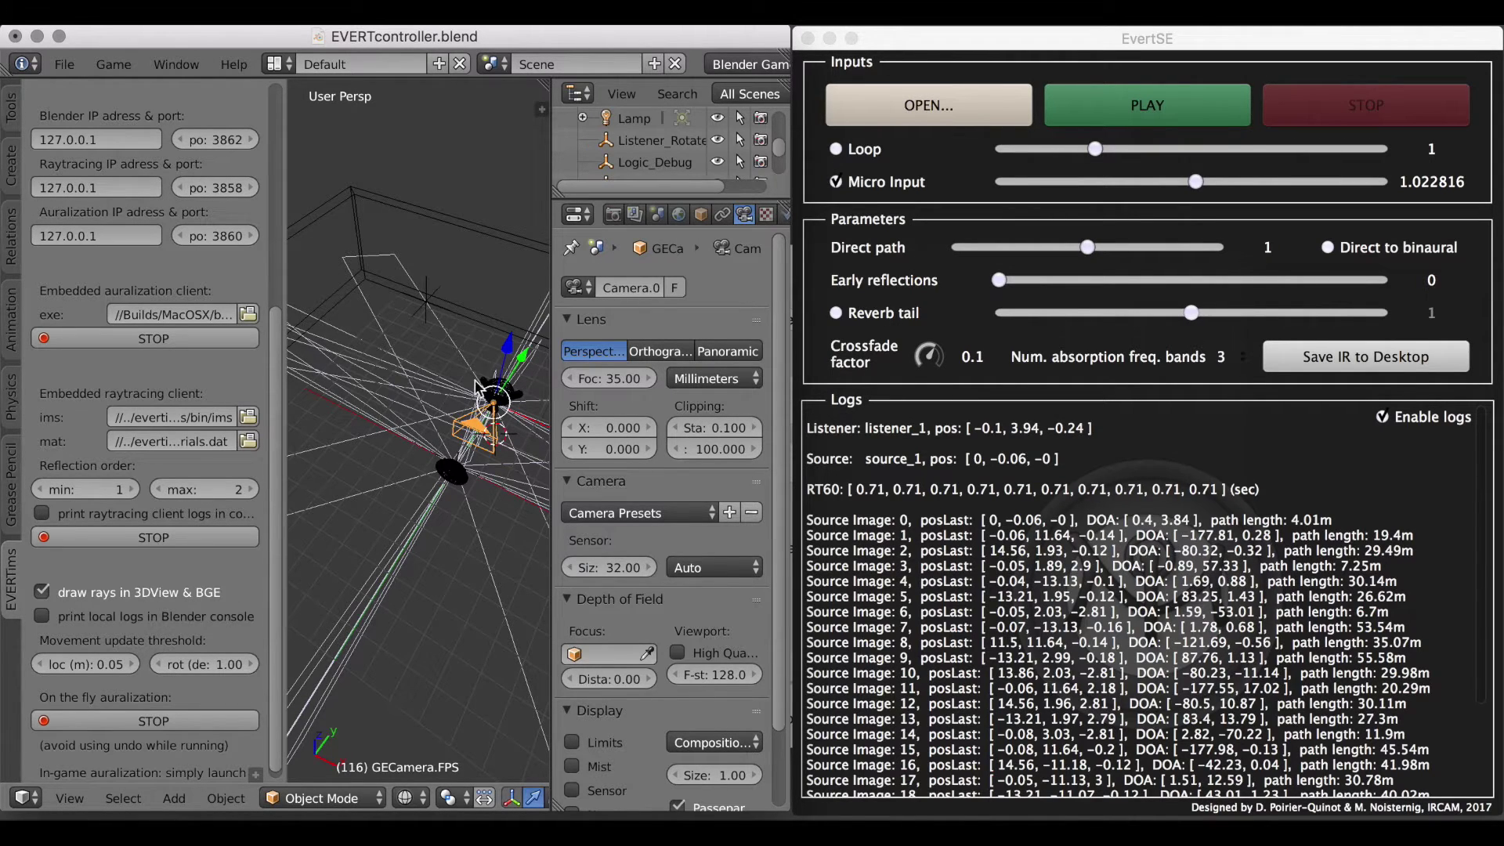
key("g")
key("shift+z")
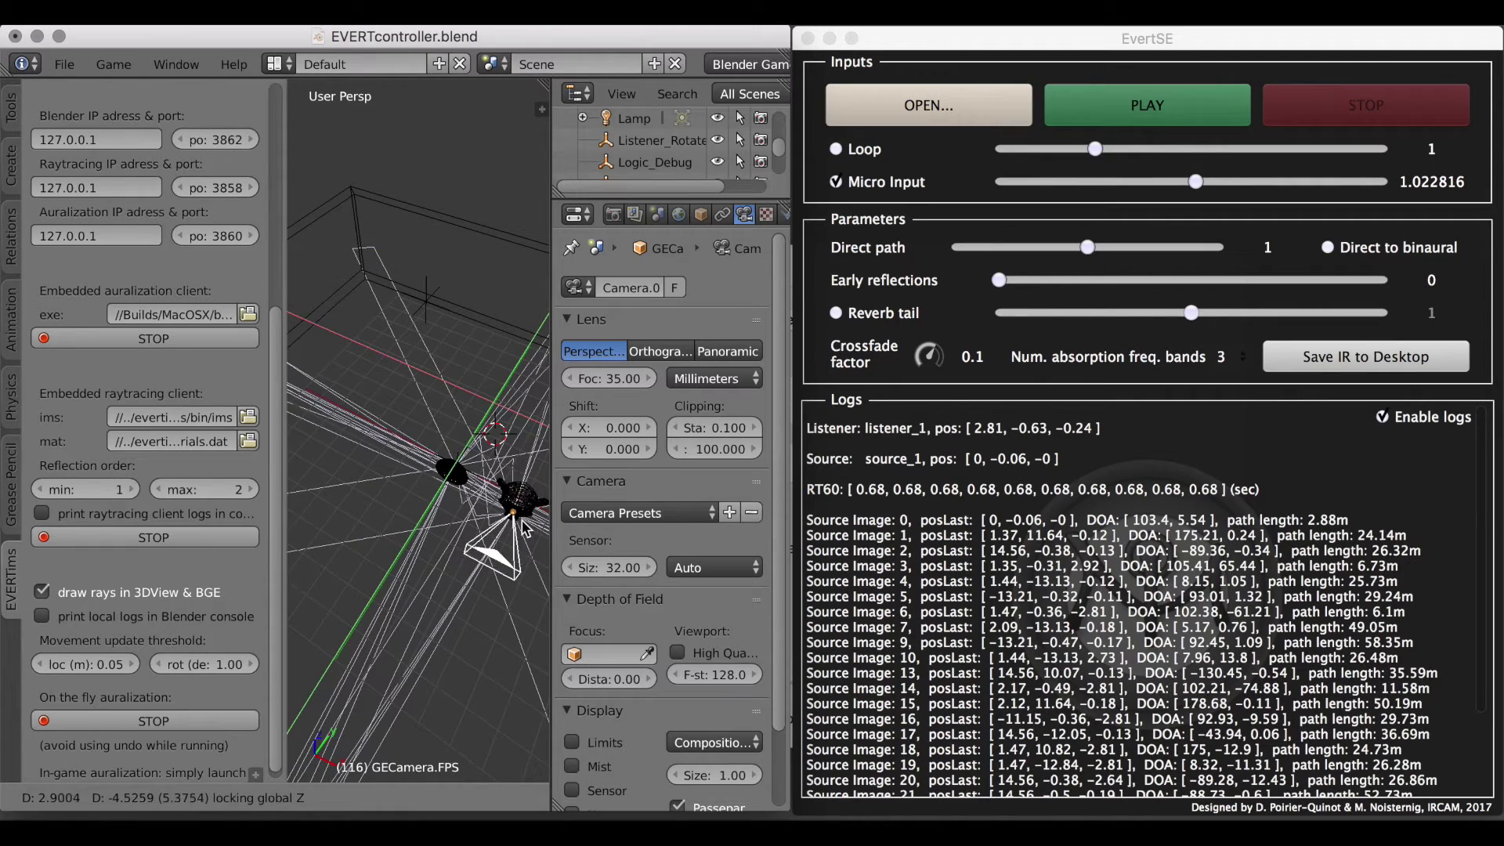
left_click(486, 474)
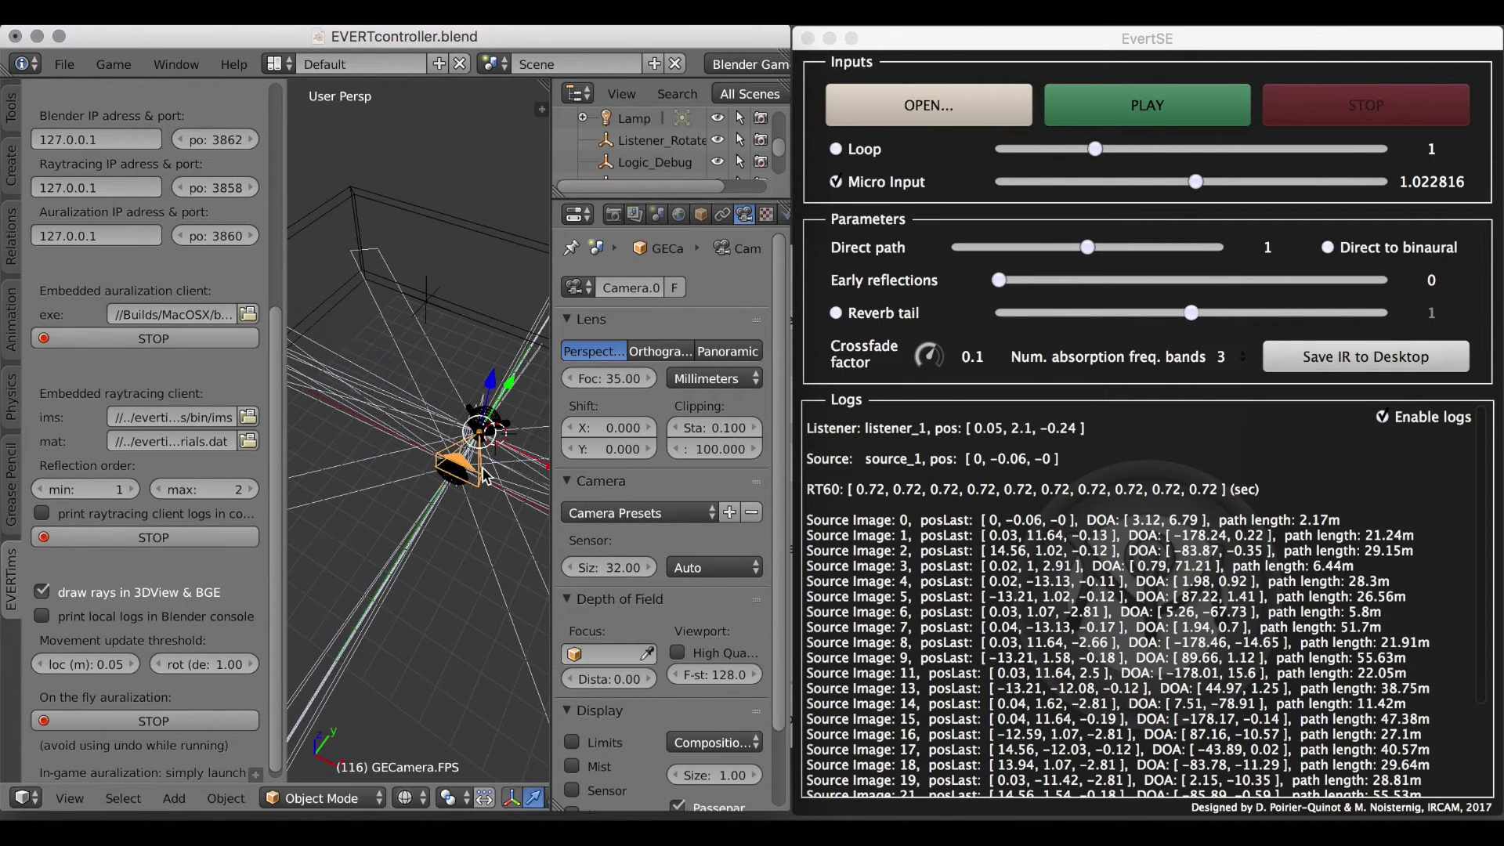
left_click(1327, 247)
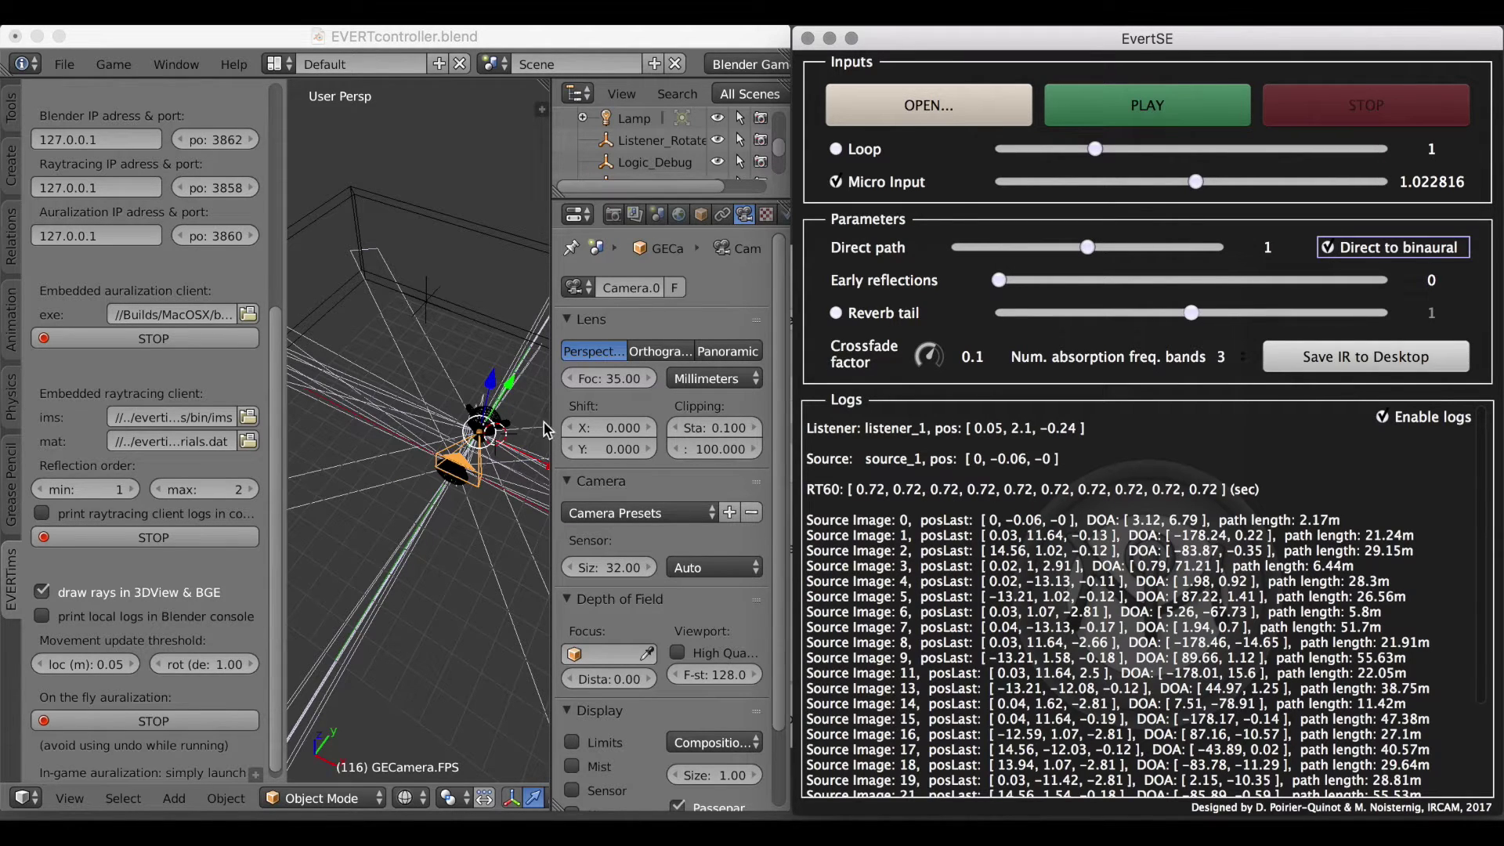
Move the listener across the floor to -2.51, -1.2, -0.24.
key("g")
key("shift+z")
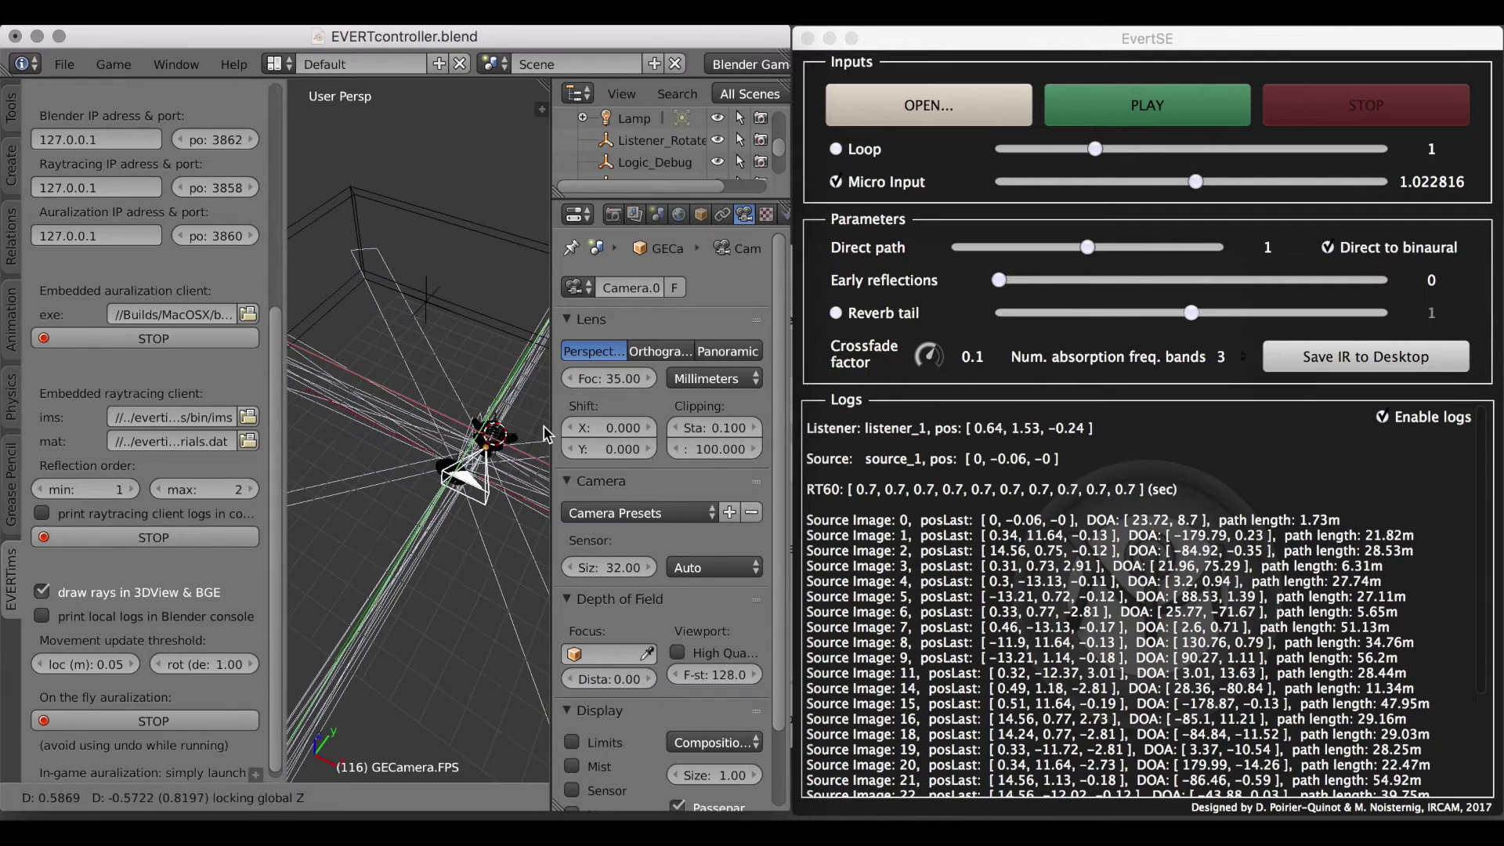
left_click(538, 404)
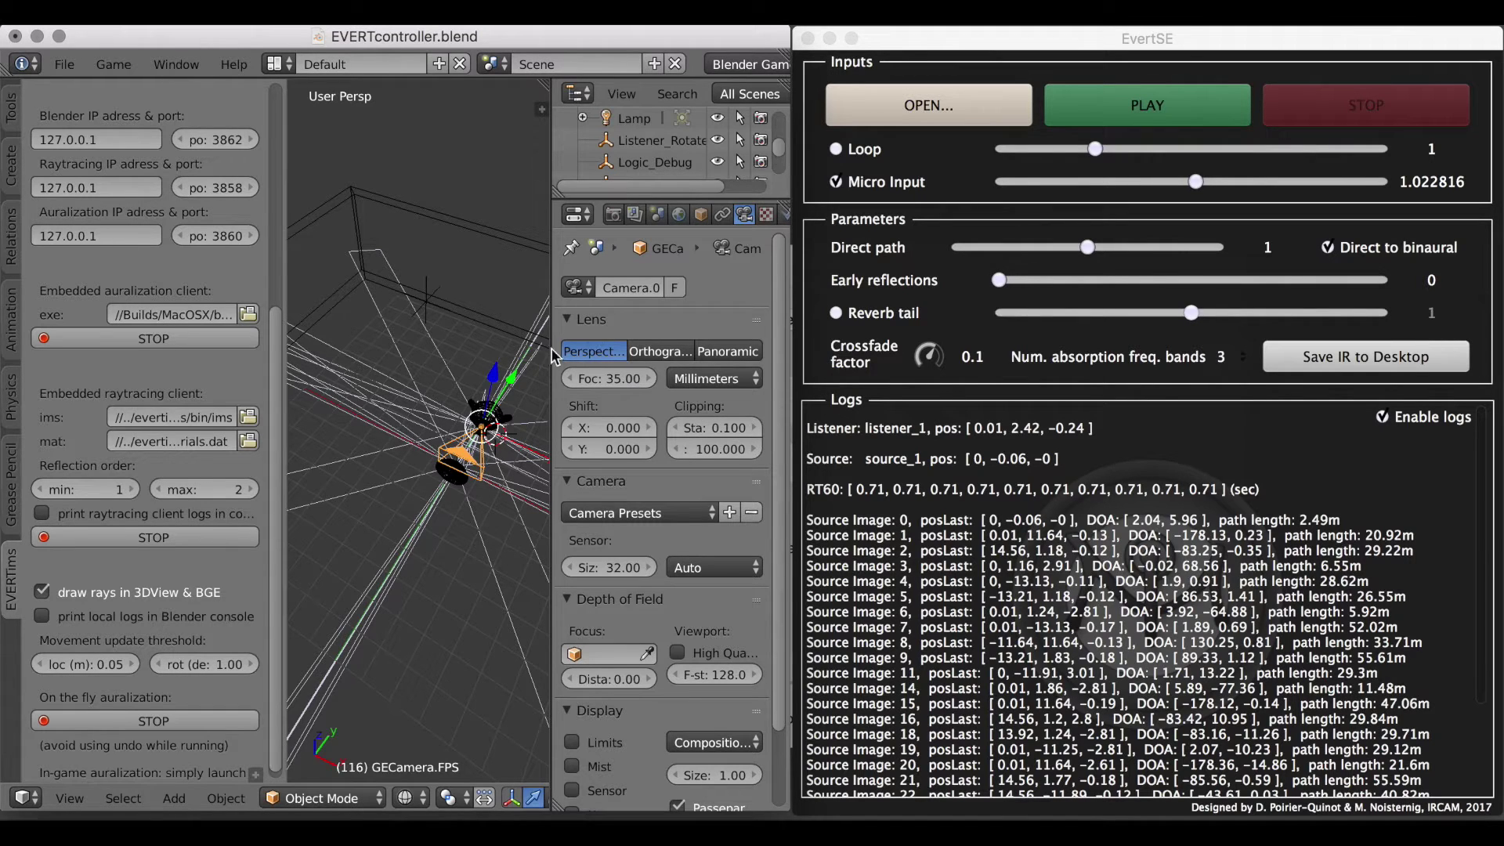
Raise early reflections to about 0.99 and begin moving the listener again.
left_click_drag(1167, 280, 1190, 285)
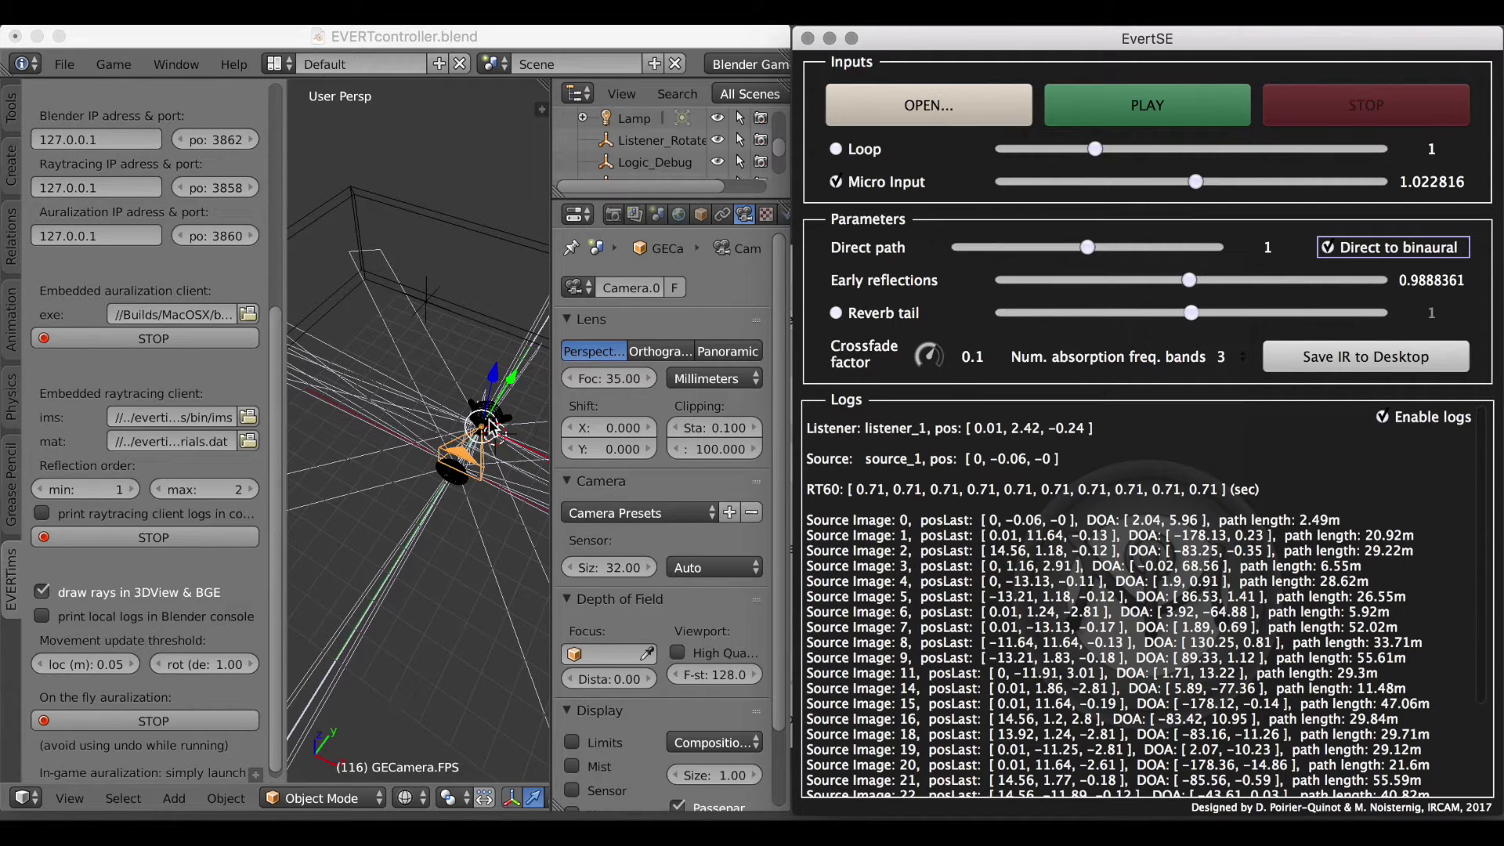
left_click(509, 483)
key("g")
key("shift+z")
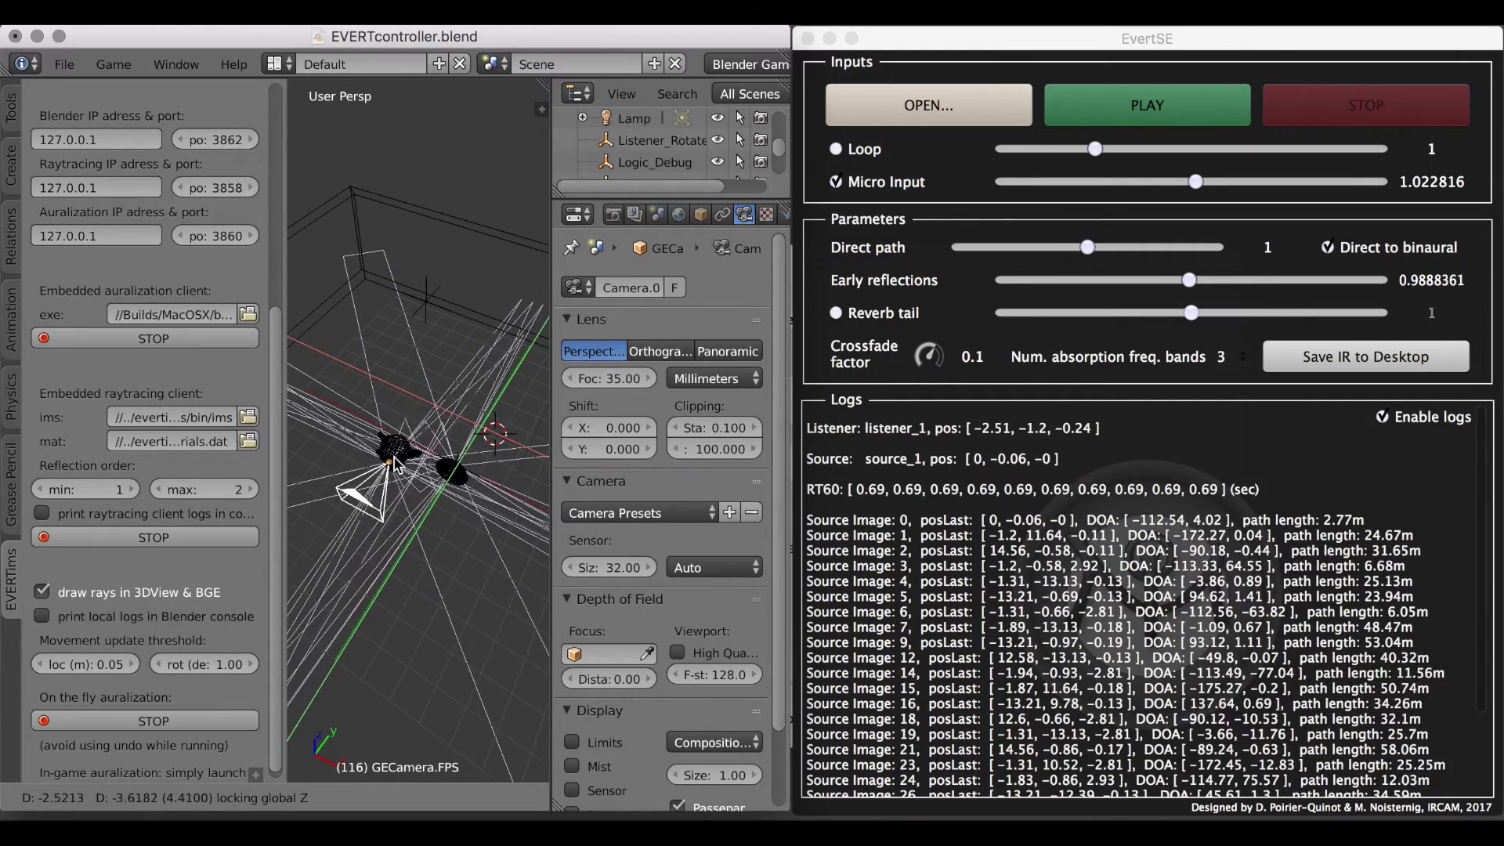
Drop the listener at a new spot, place the 3D cursor, and zoom out.
left_click(482, 443)
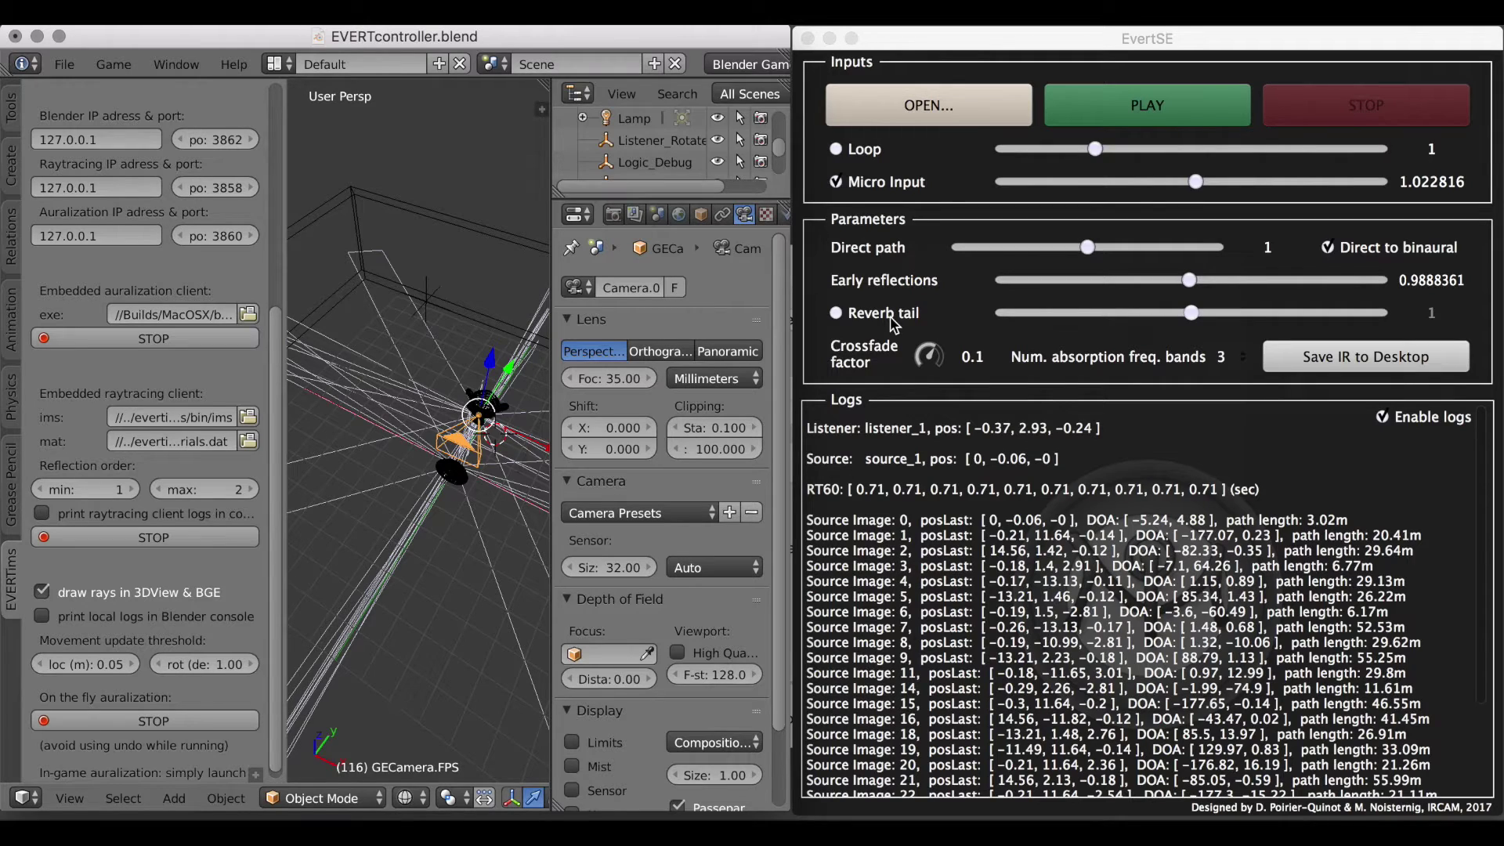
left_click(484, 299)
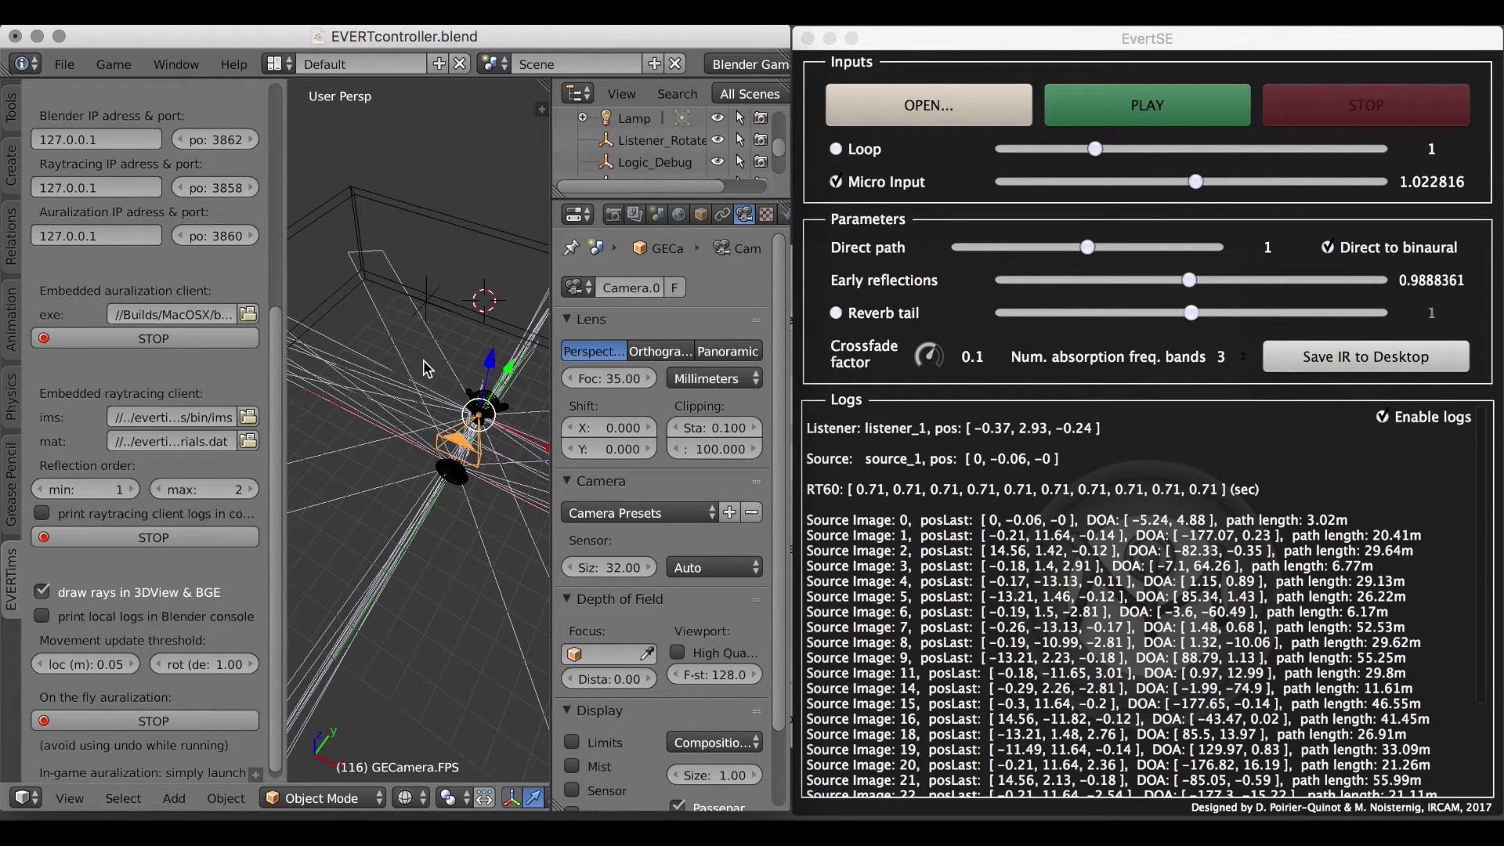
scroll(430, 337, "down", 2)
scroll(430, 337, "down", 1)
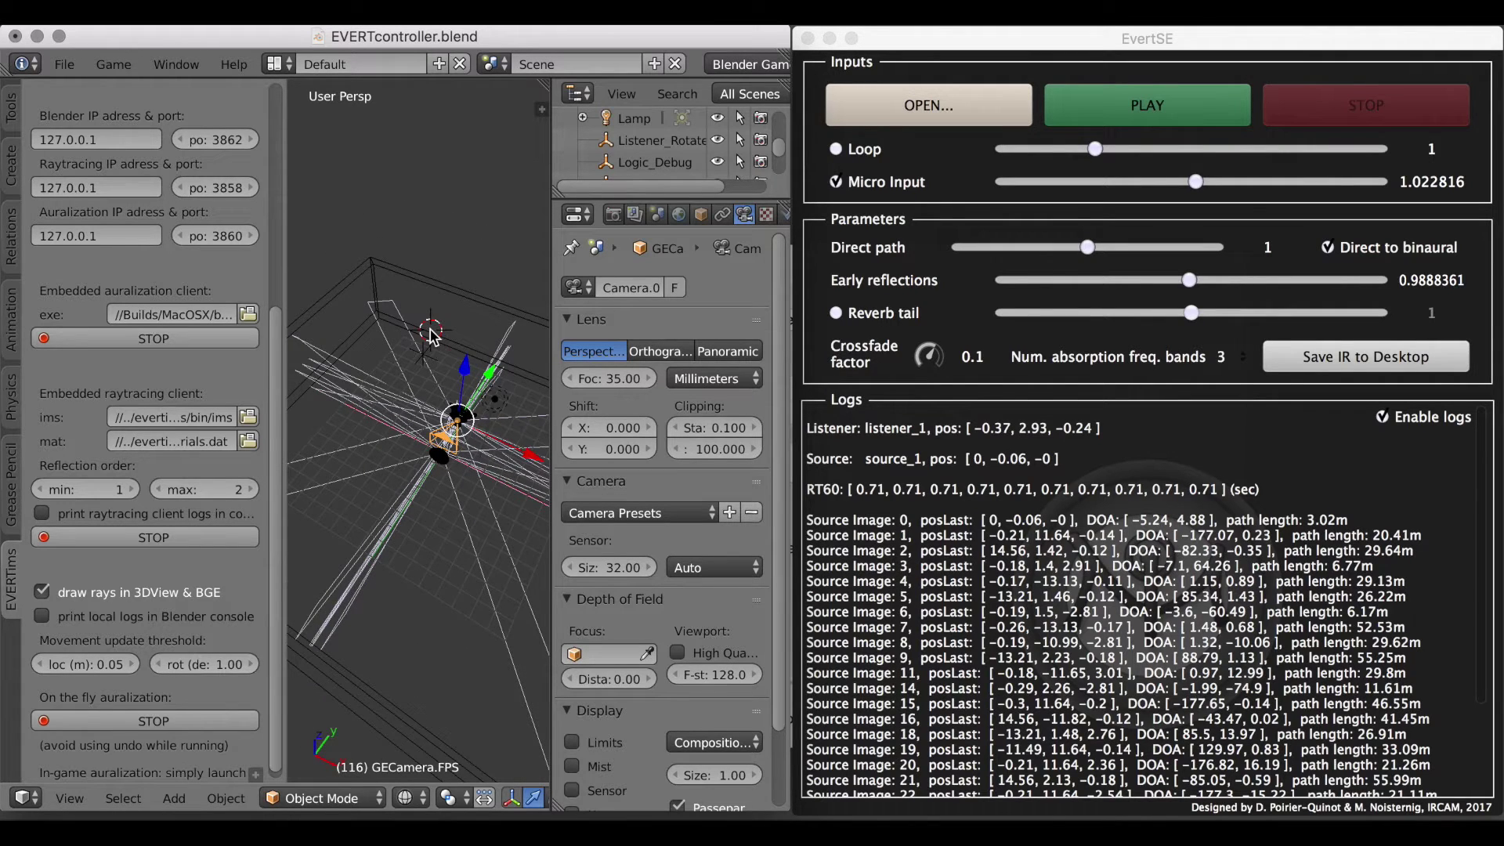
scroll(433, 335, "down", 1)
Move the listener up and left to about -7.74, 4.76, -0.24.
key("g")
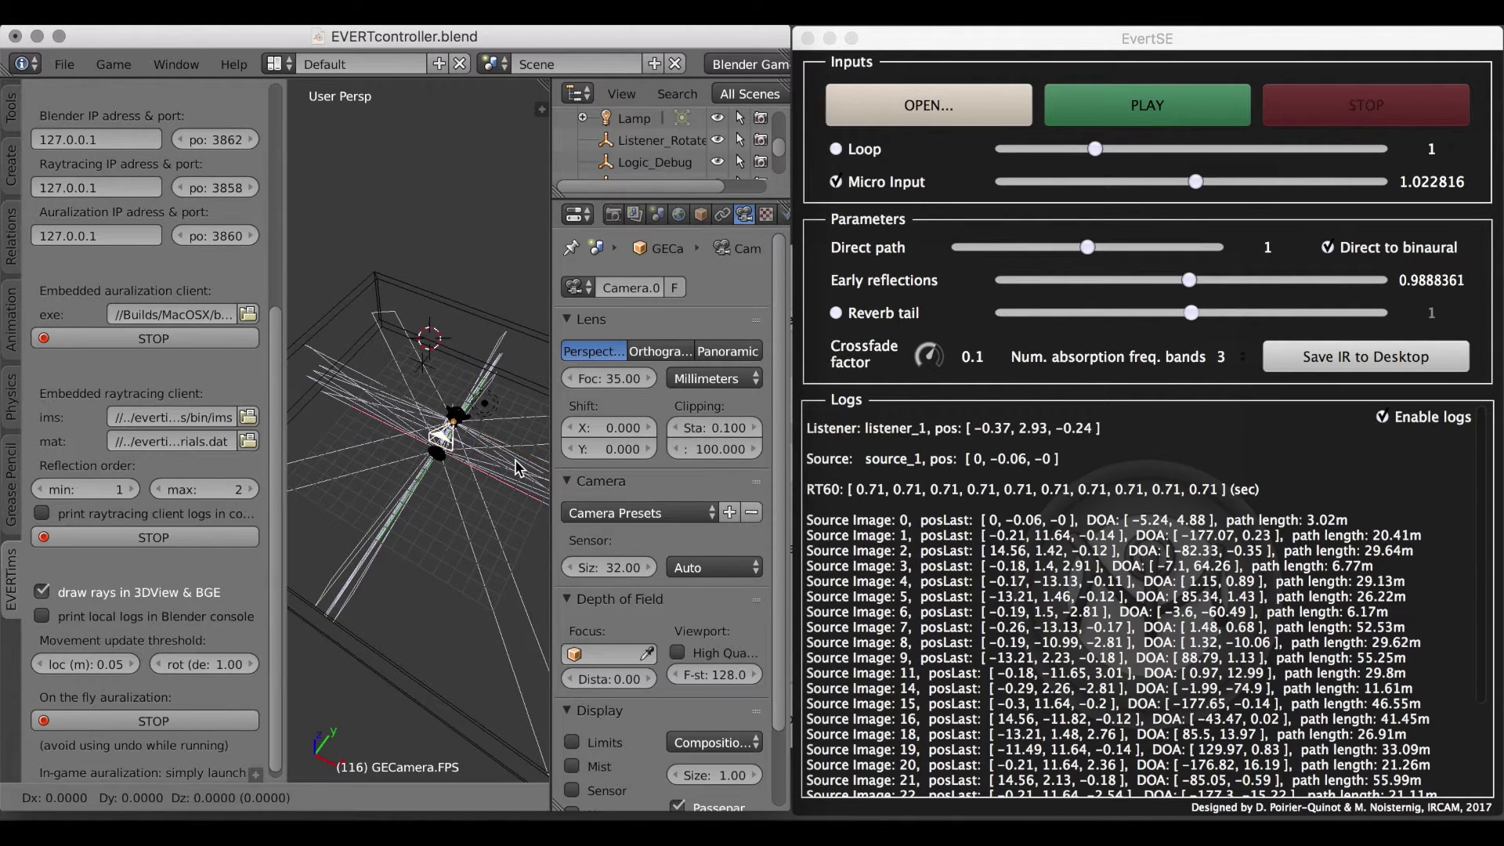
key("shift+z")
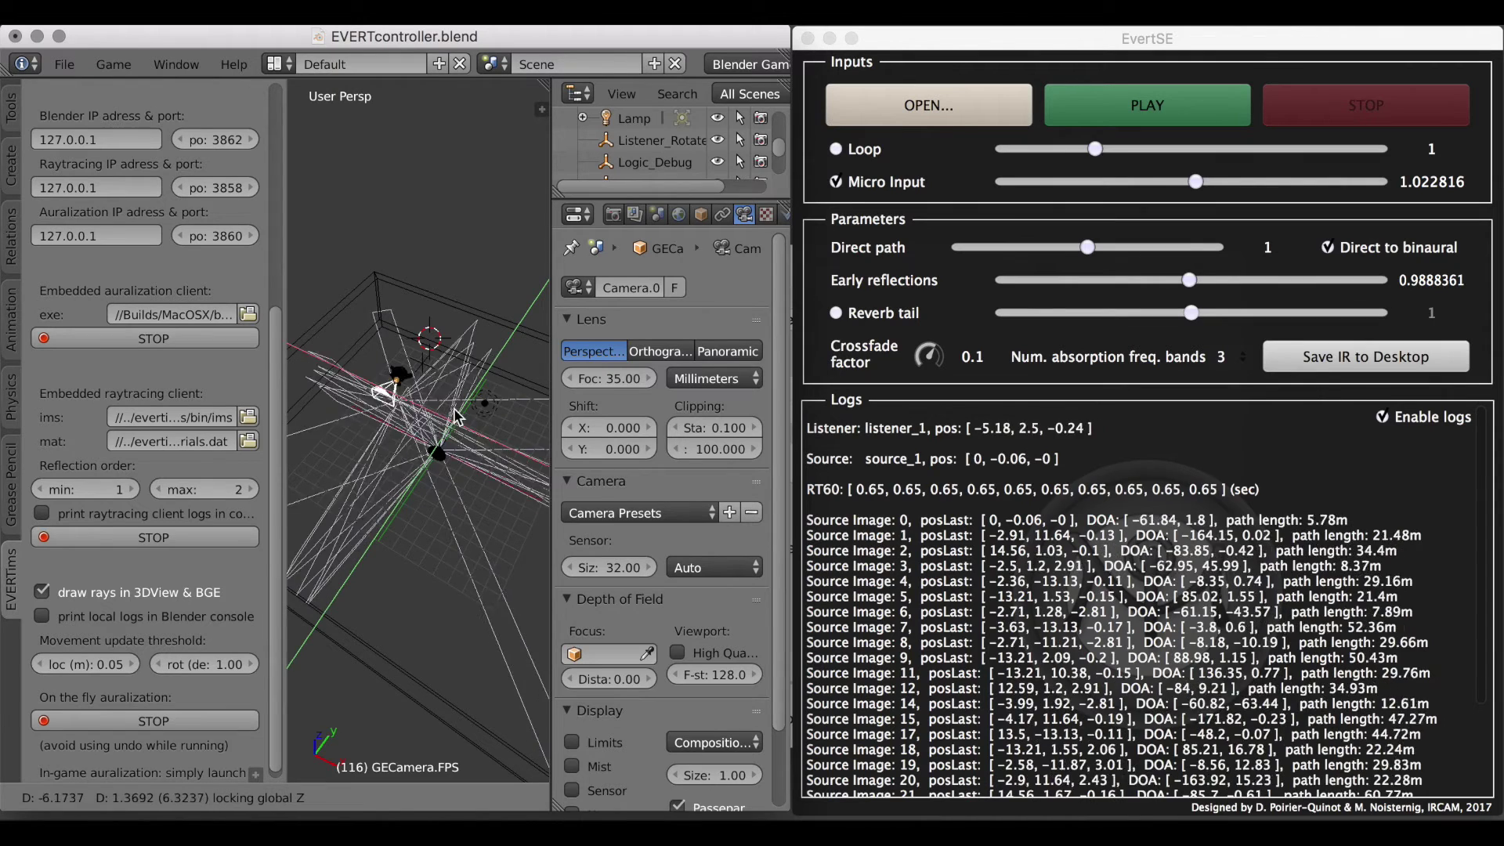
left_click(451, 417)
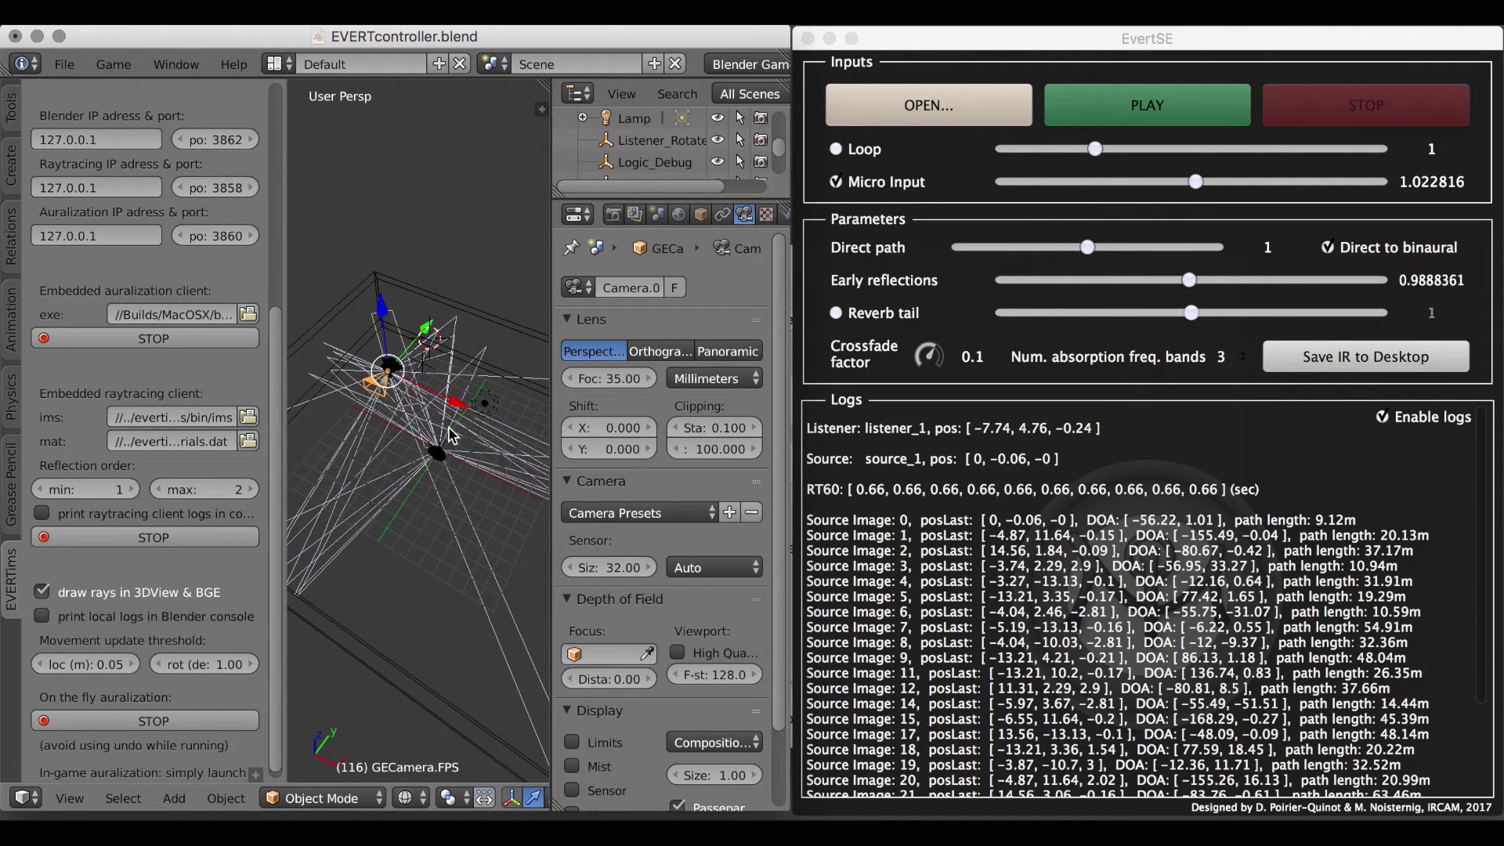
Scale the Room up about 1.39×.
right_click(491, 327)
key("s")
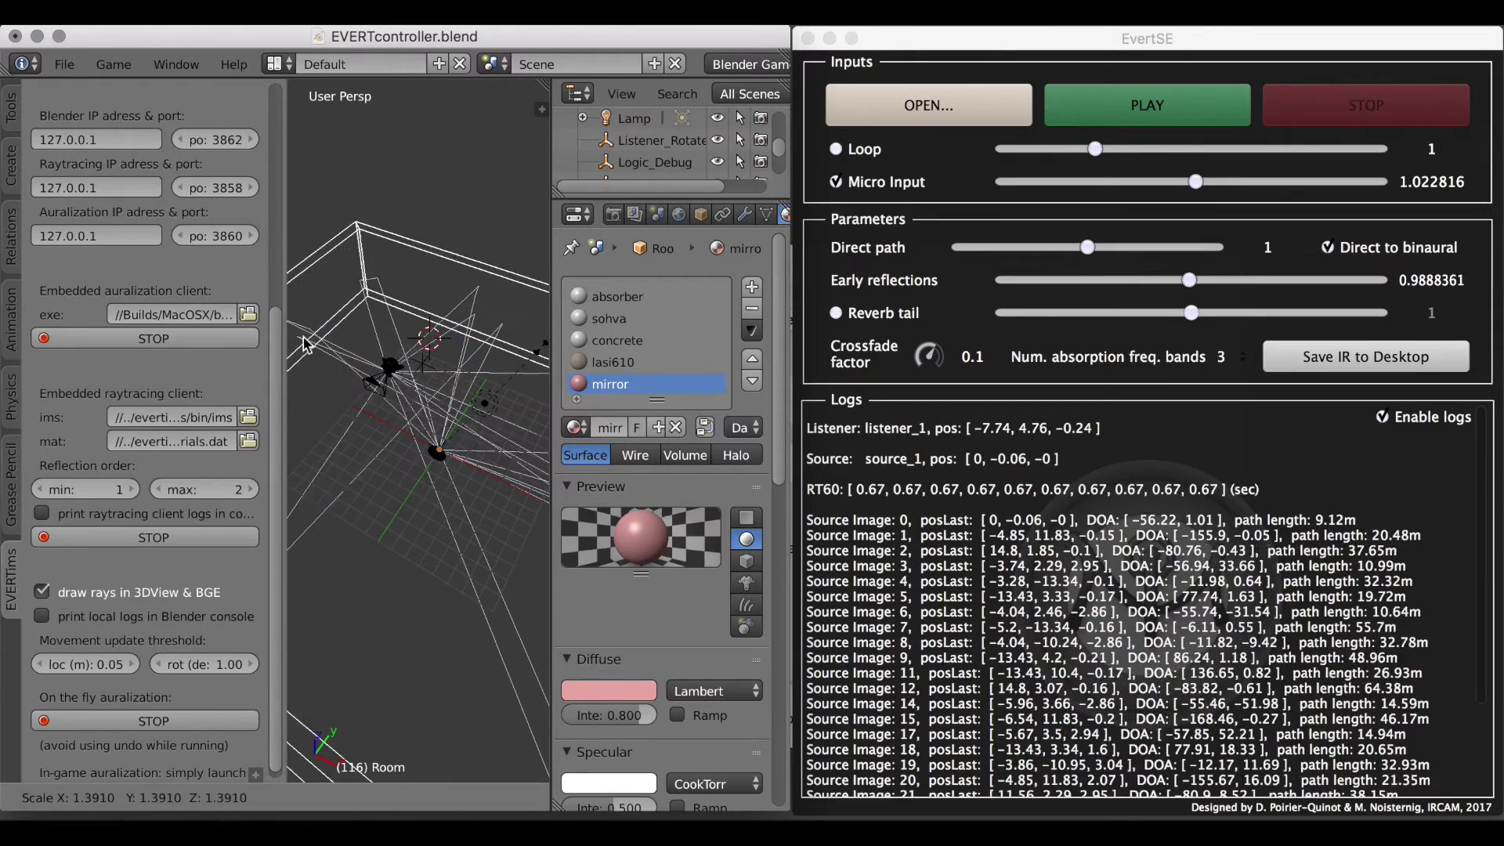
left_click(392, 296)
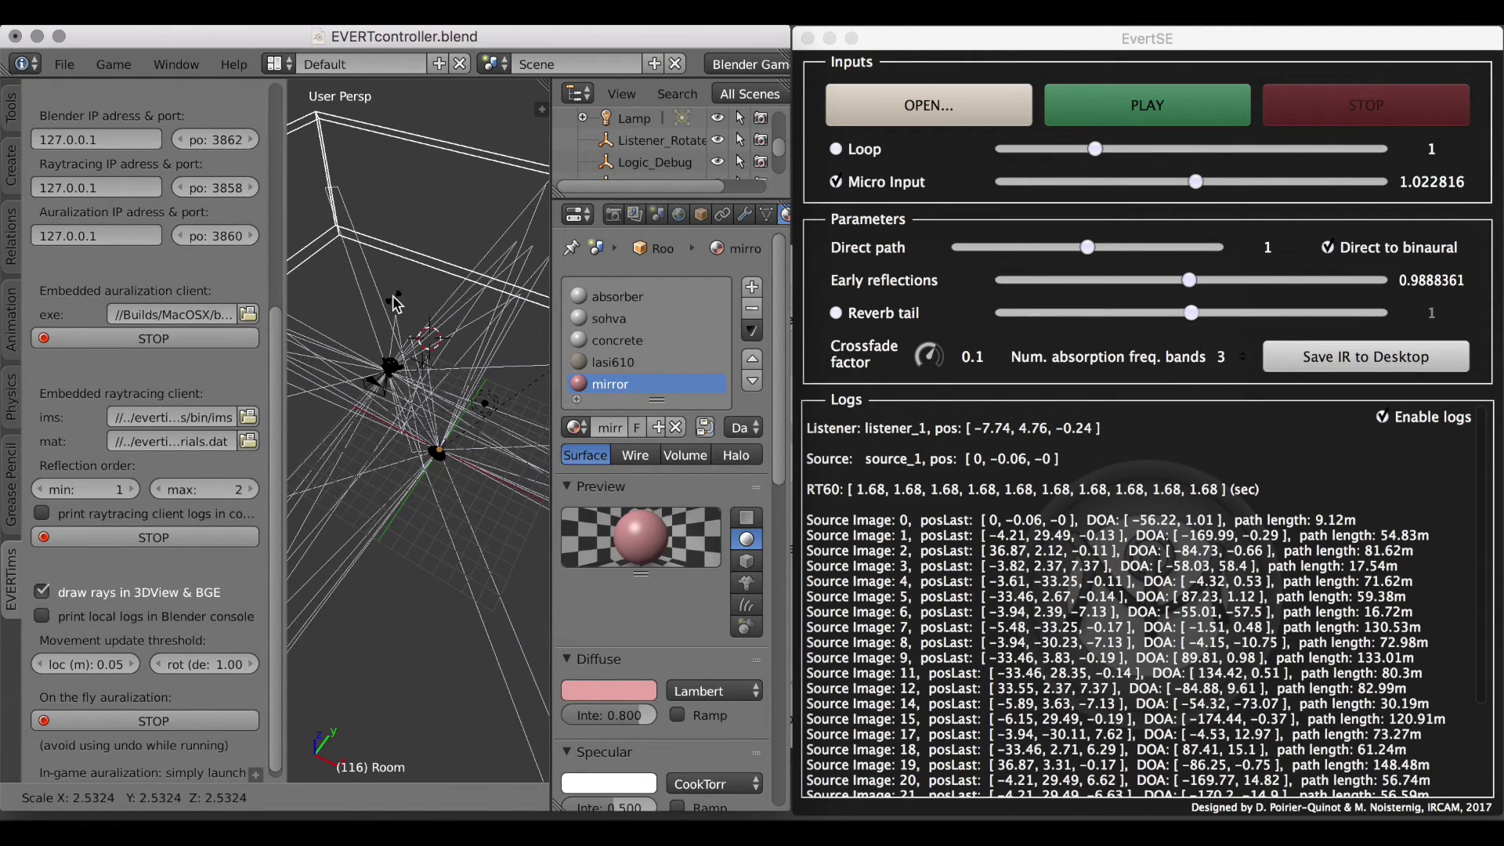
Move the listener to -2.44, 1.71, -0.24 so RT60 reads about 1.75 s.
right_click(387, 382)
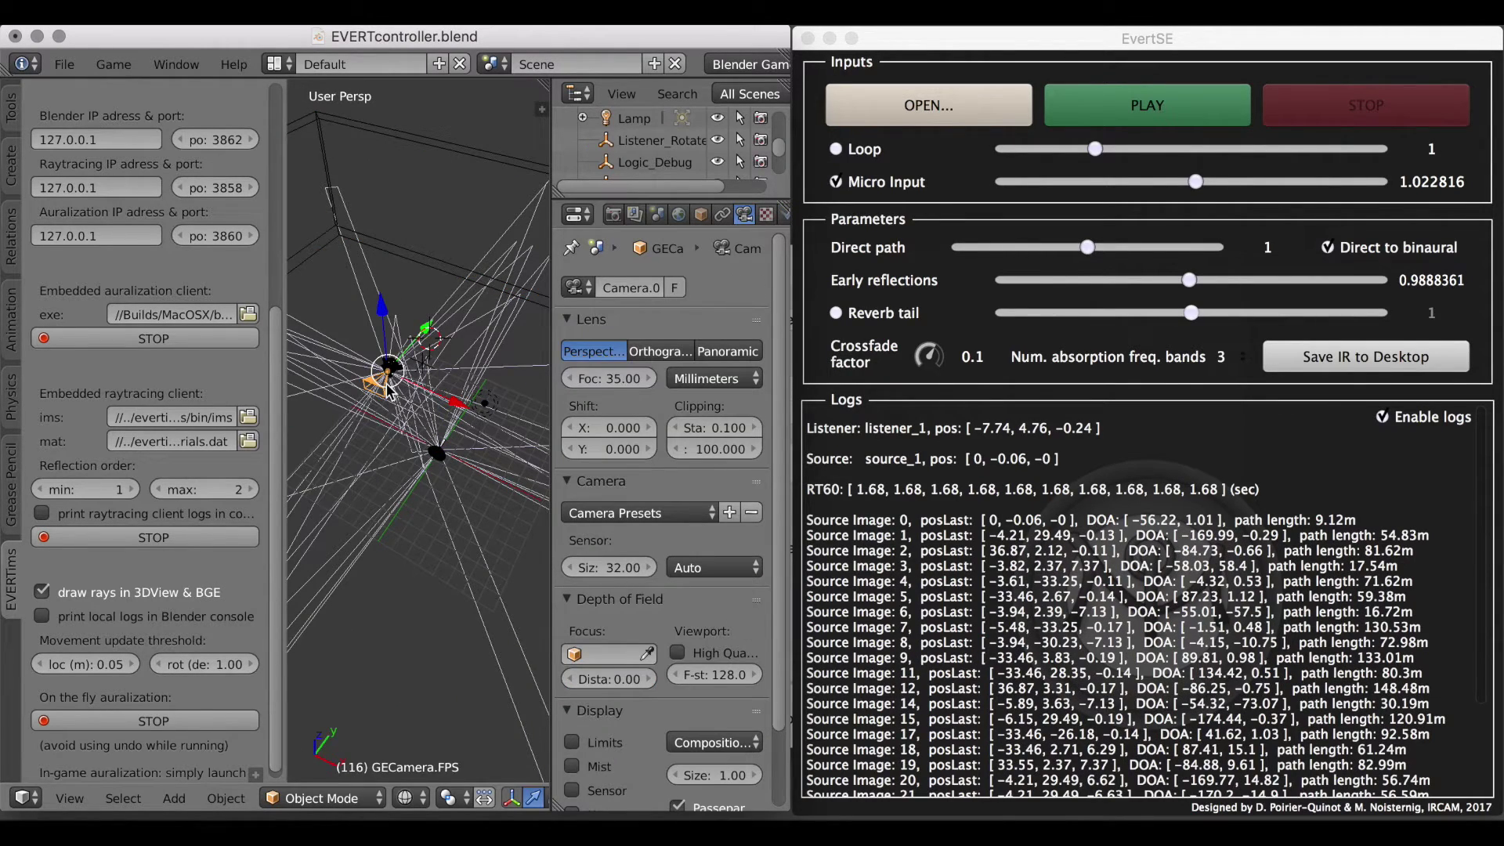
key("g")
key("shift+z")
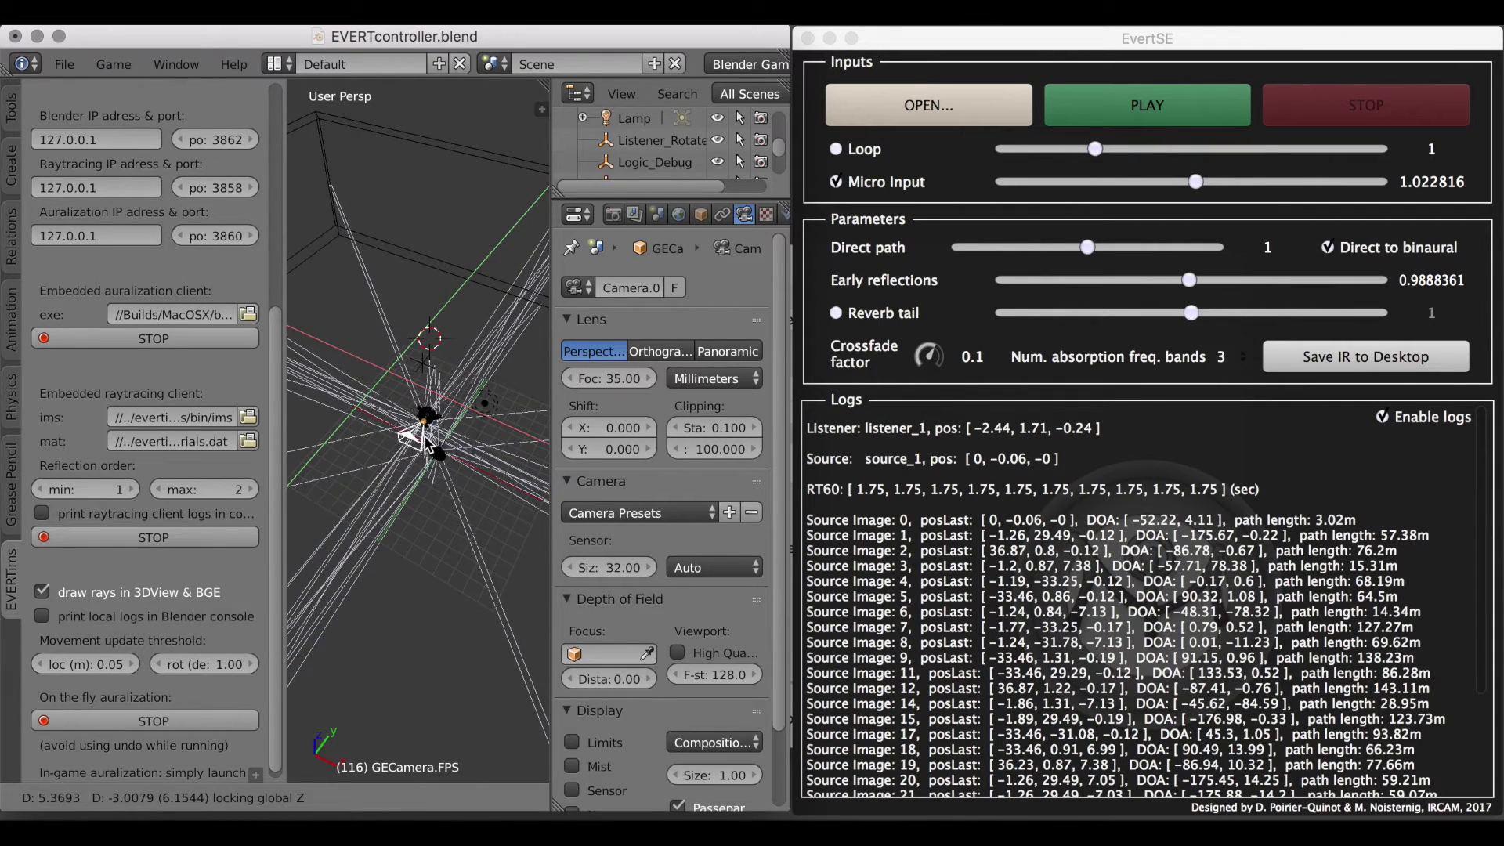
left_click(430, 448)
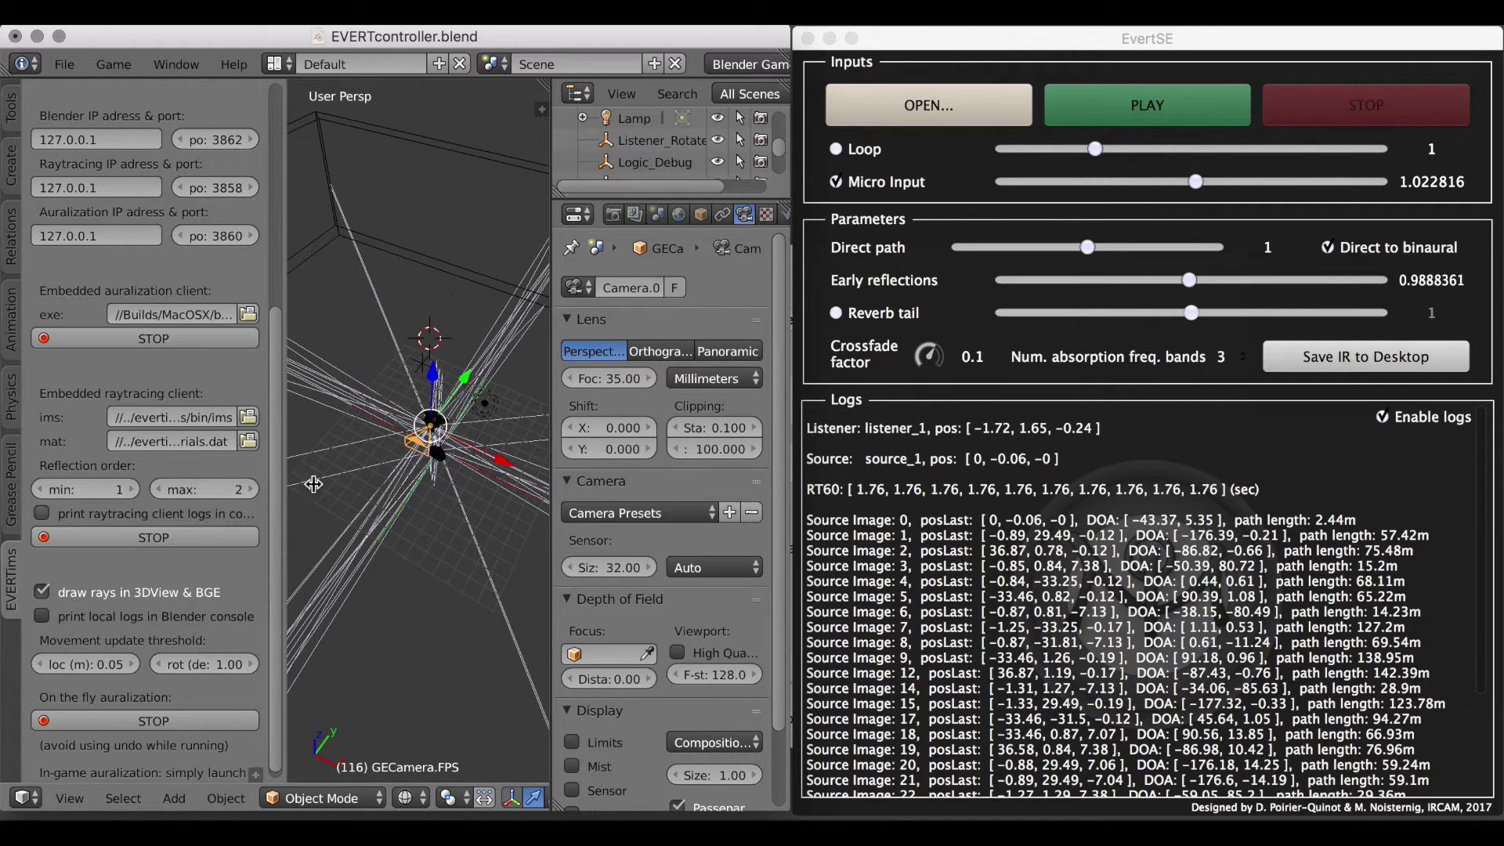
Restart raytracing and on-the-fly auralization with maximum reflection order 5.
left_click(180, 534)
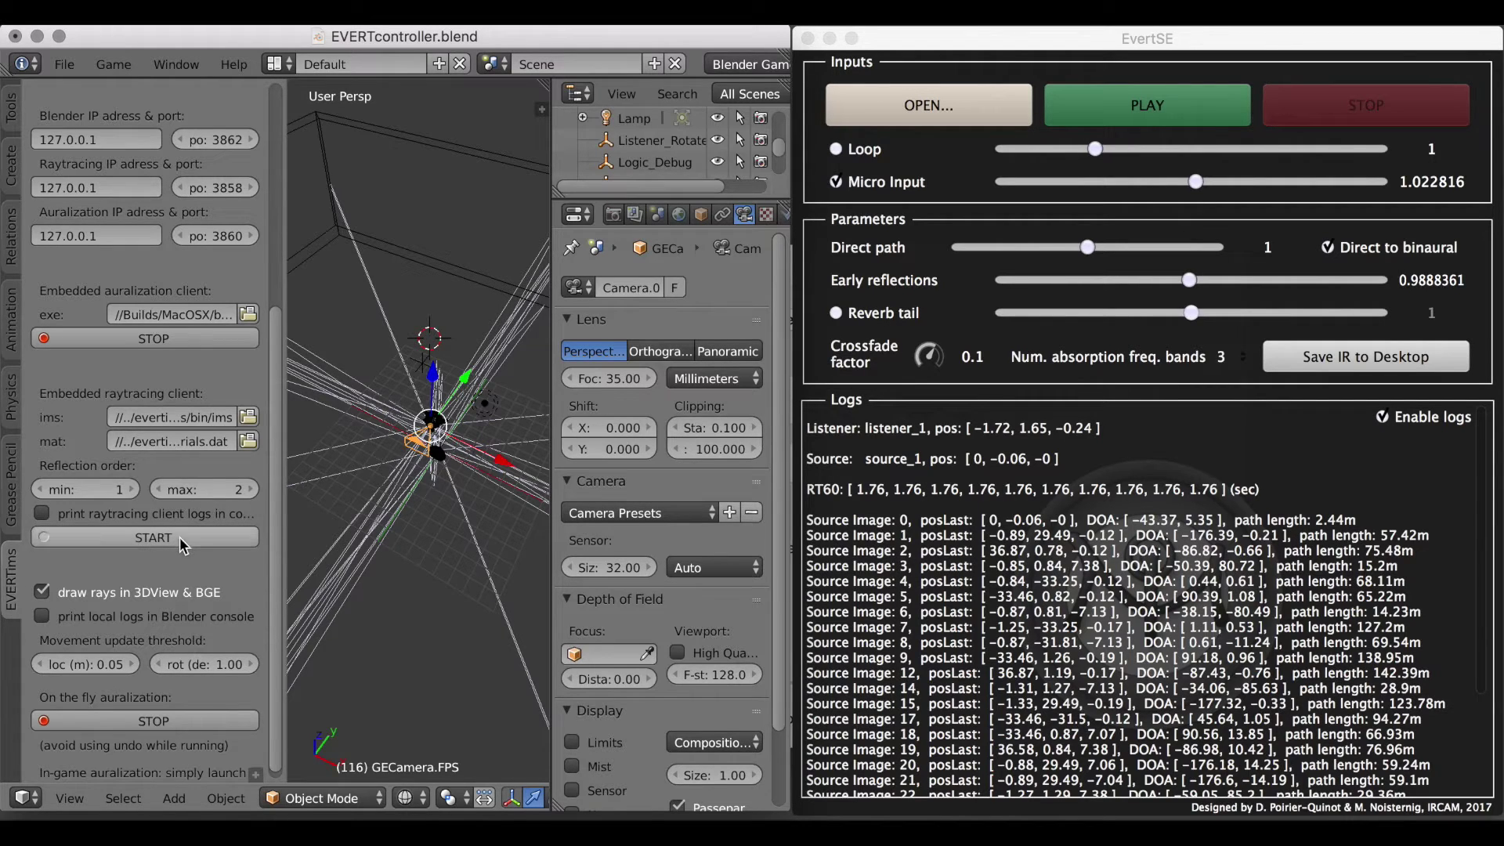
left_click(223, 537)
left_click(188, 717)
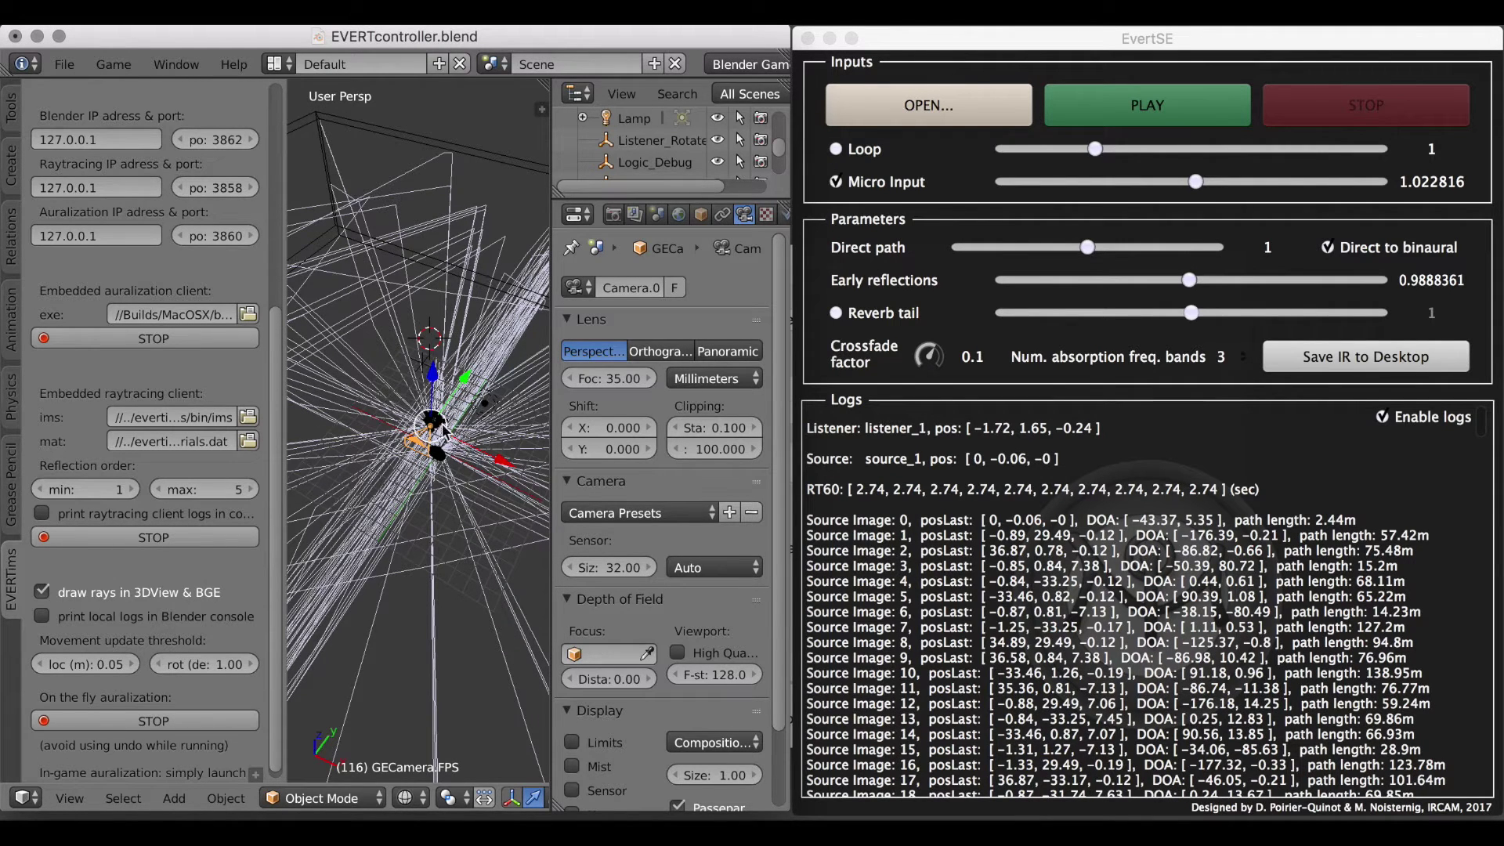
Move the listener to -2.65, 2.58, -0.24, then start scaling the Room down.
key("g")
key("shift+z")
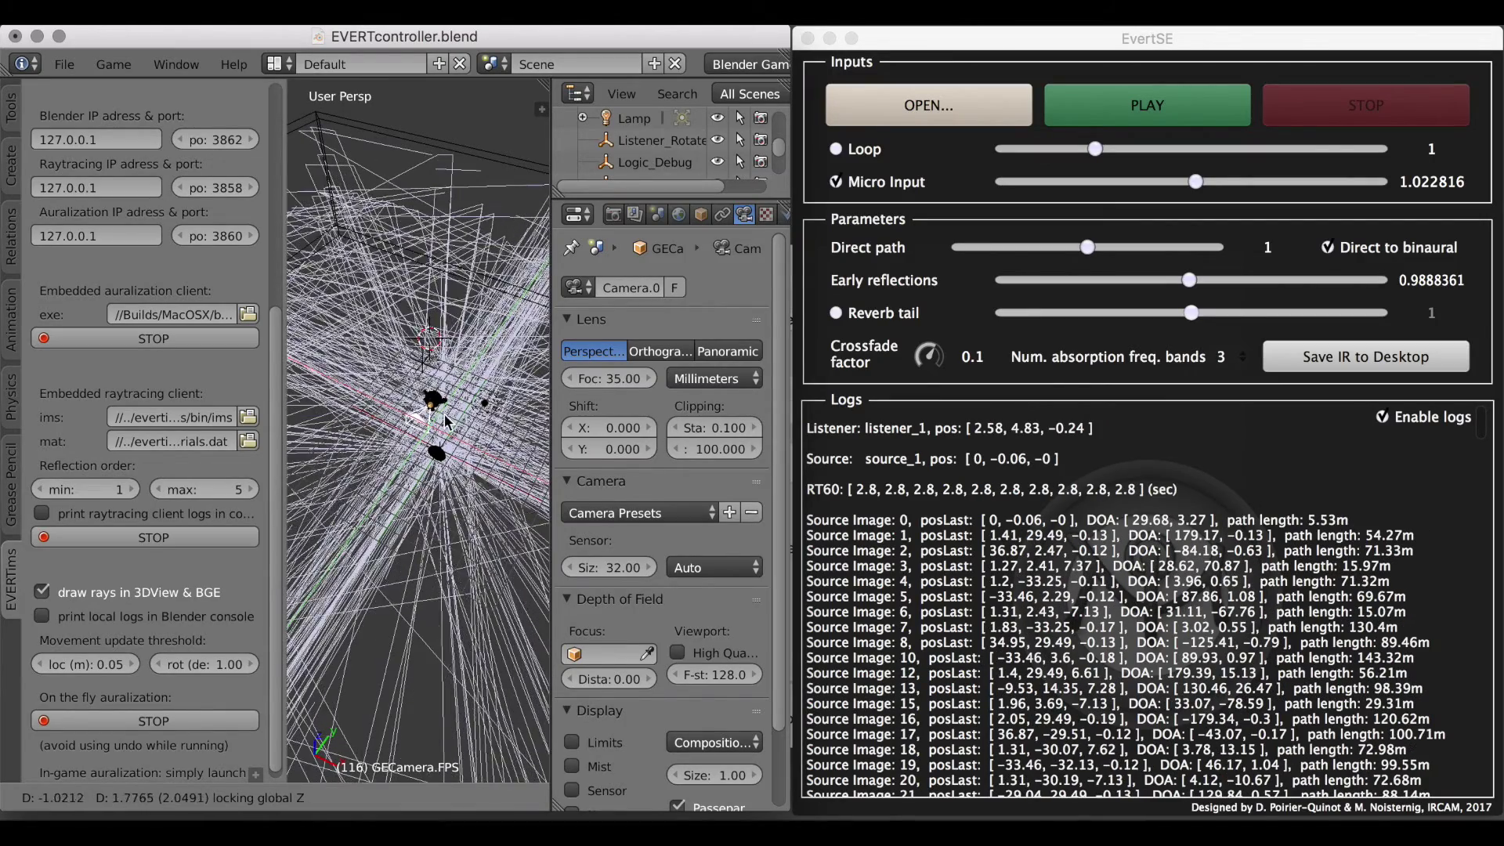
left_click(438, 419)
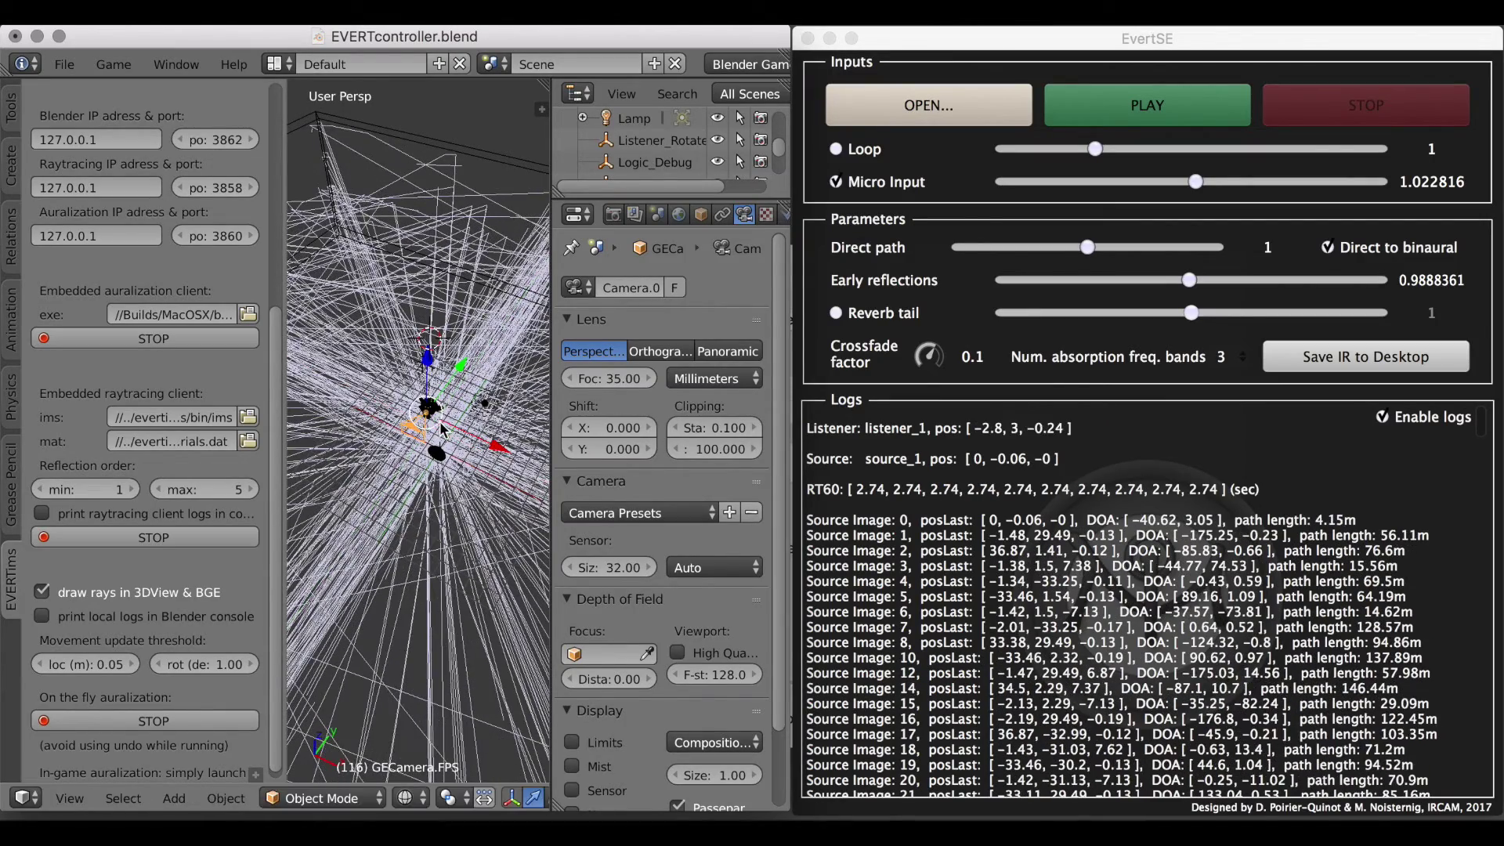
right_click(510, 160)
key("s")
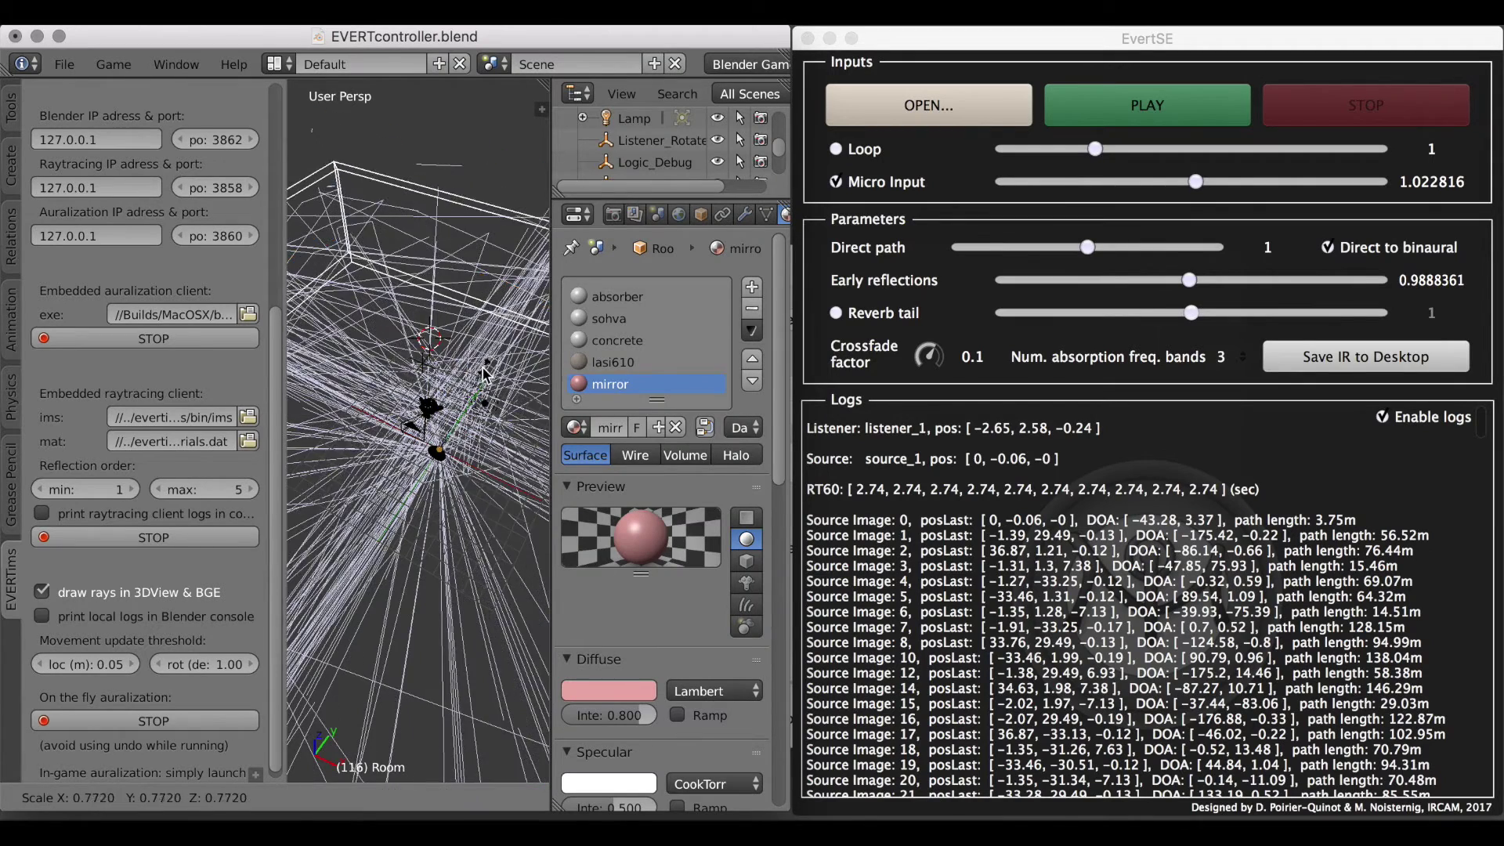
Confirm the smaller room and retrace rays with maximum reflection order 2.
left_click(450, 398)
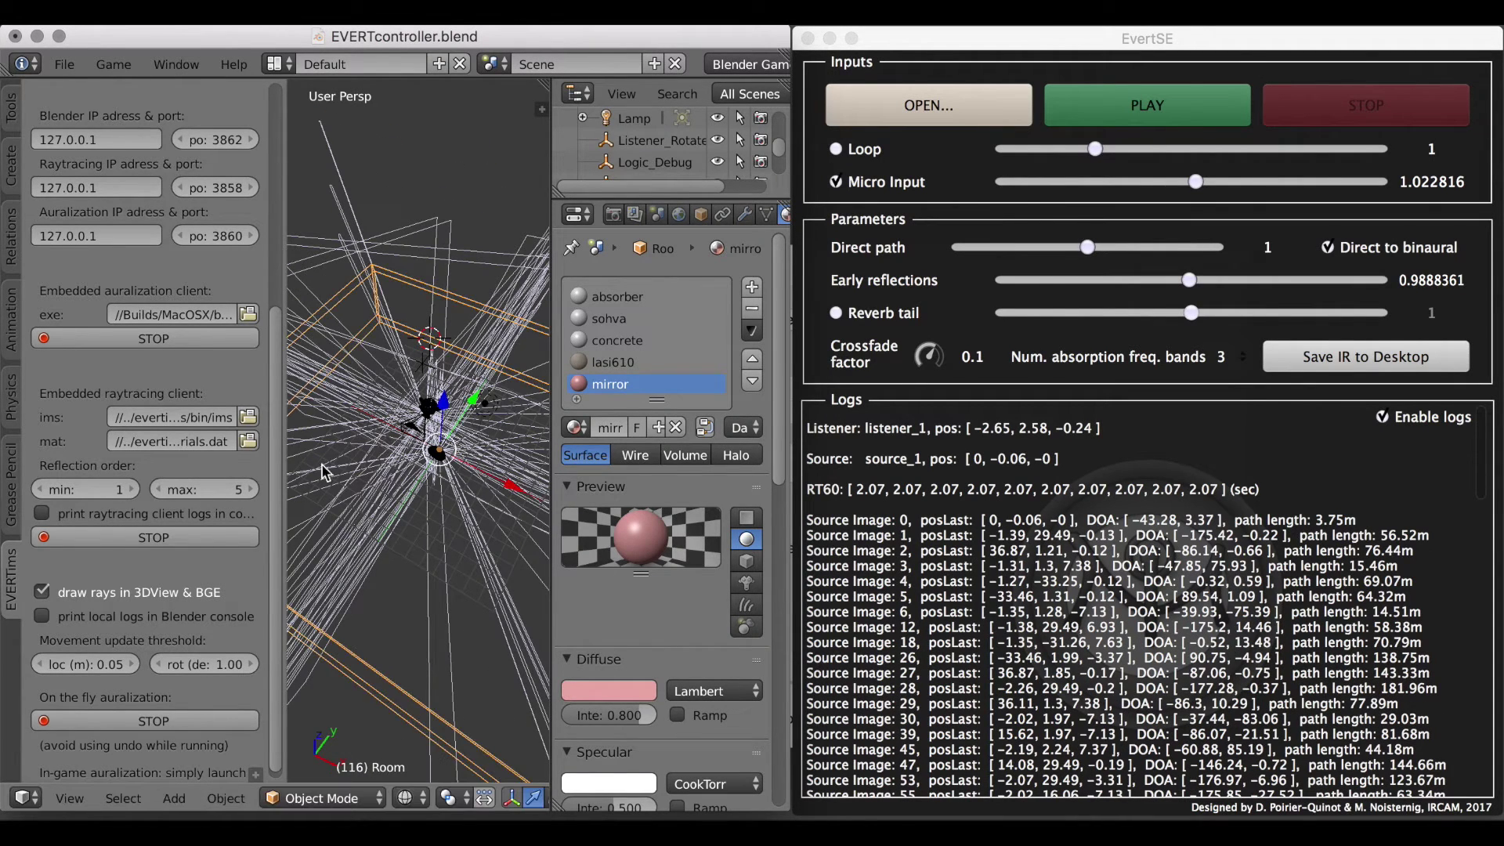
left_click(204, 534)
left_click(156, 721)
left_click(157, 489)
left_click(156, 489)
left_click(156, 489)
left_click(155, 536)
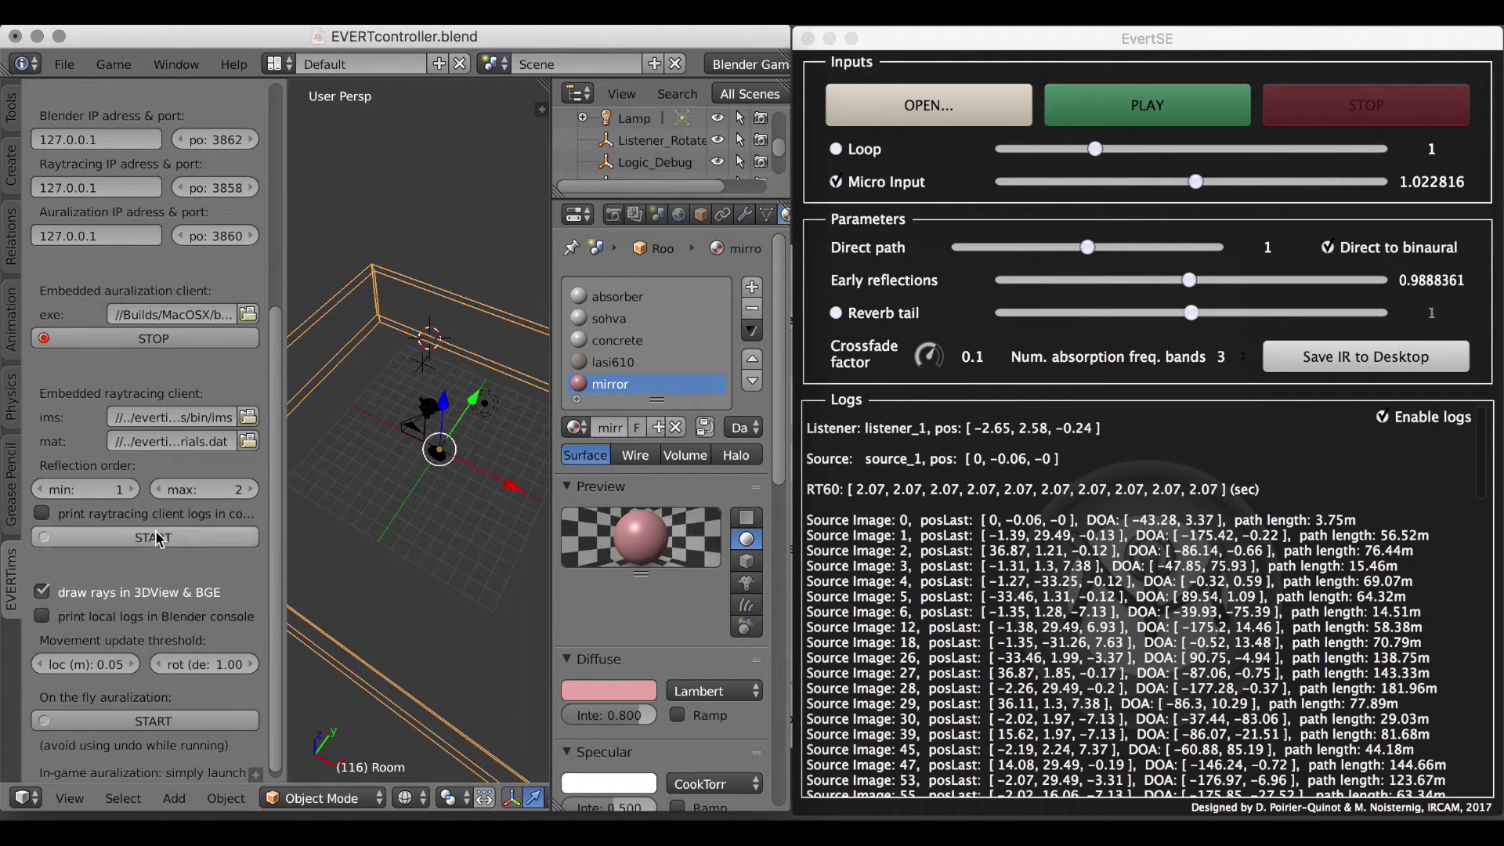
left_click(172, 719)
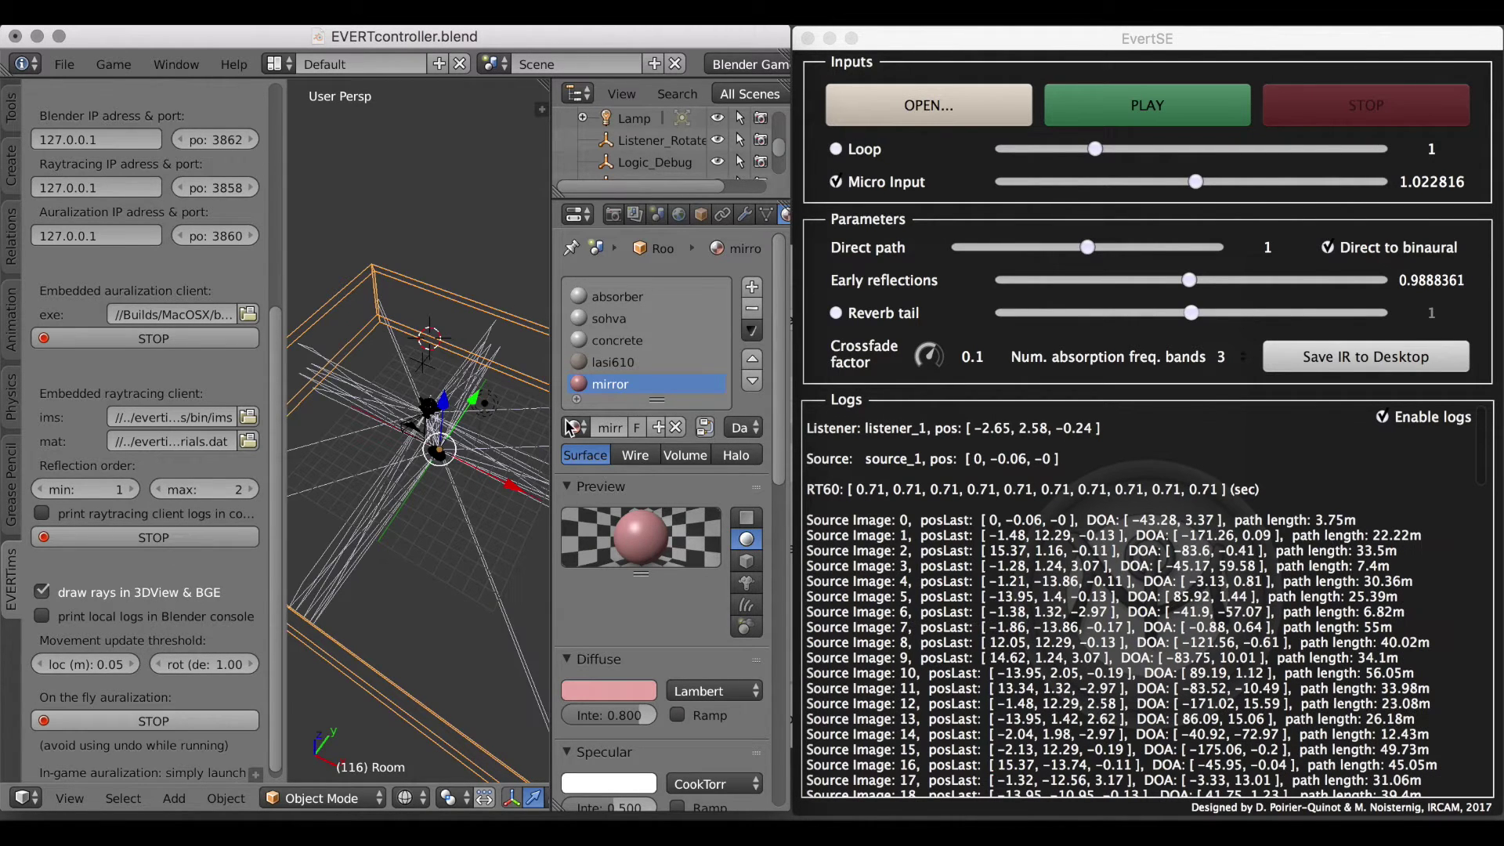
Turn the Reverb tail back on in EvertSE.
left_click(836, 314)
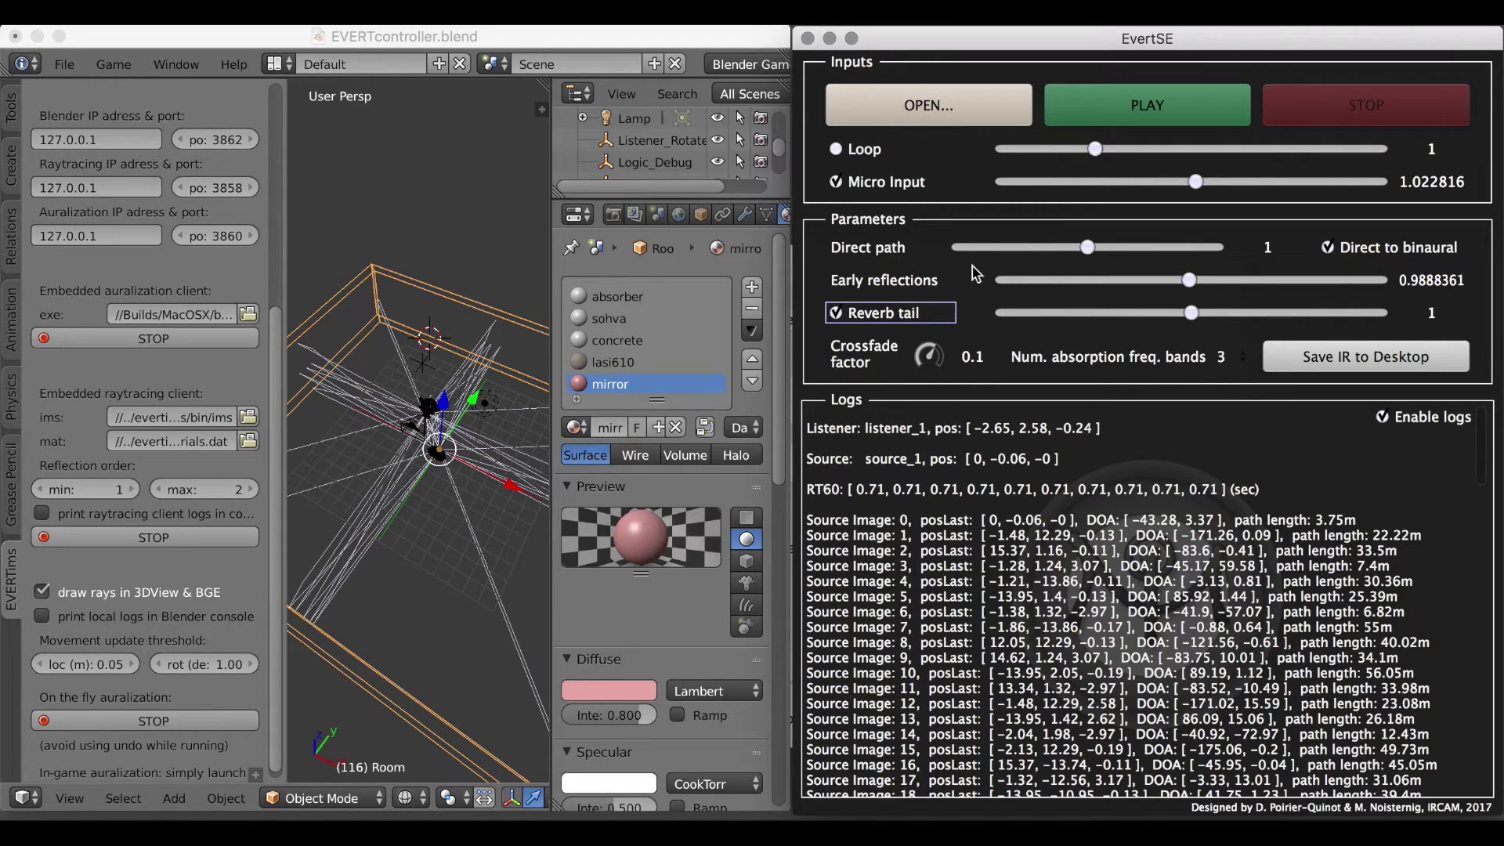
left_click(822, 487)
left_click(483, 353)
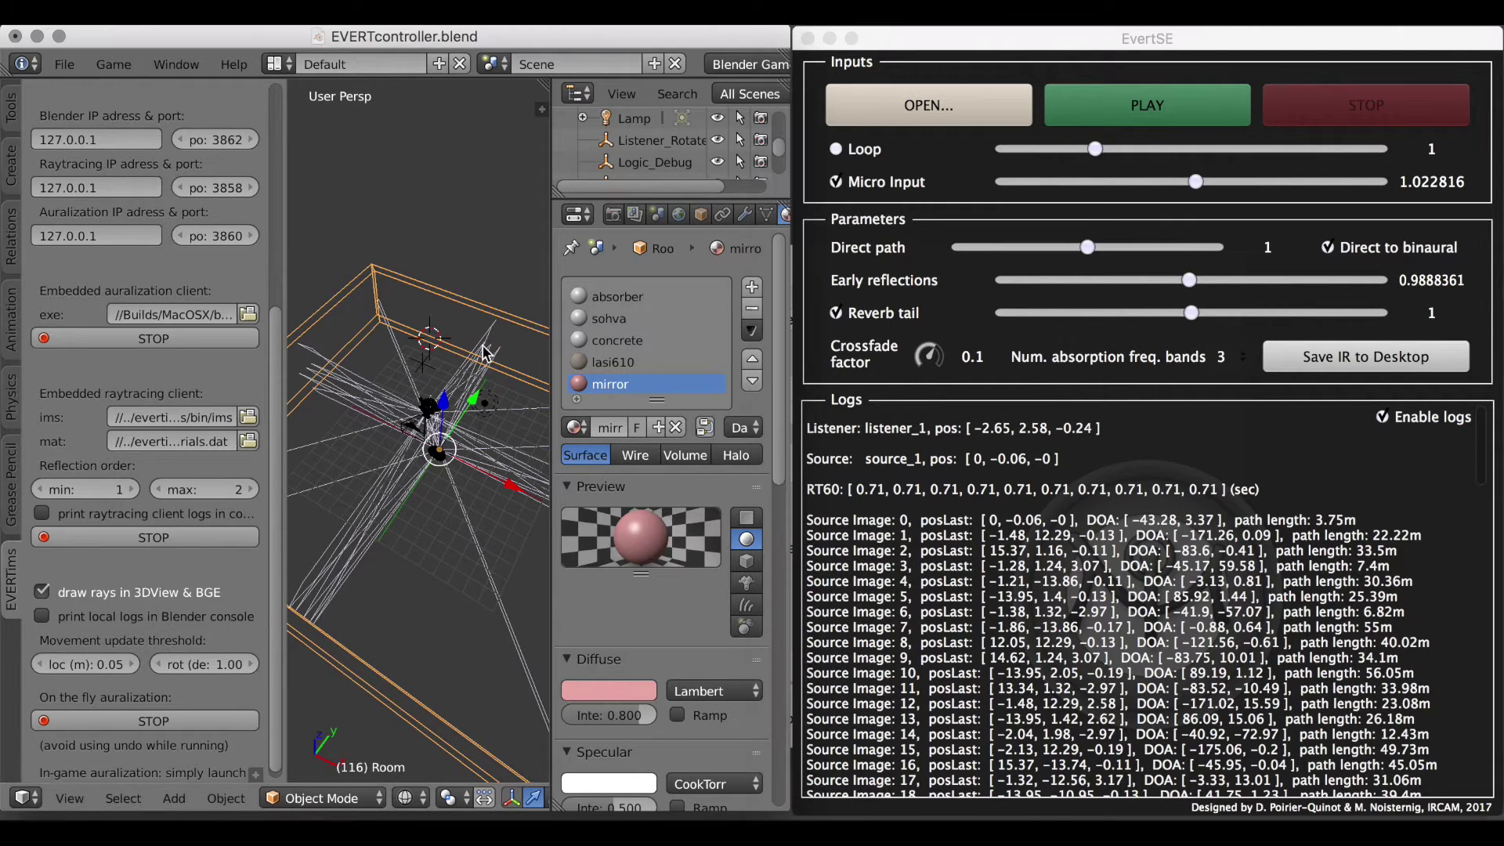
Scale the Room up twice, about 1.29× overall.
key("s")
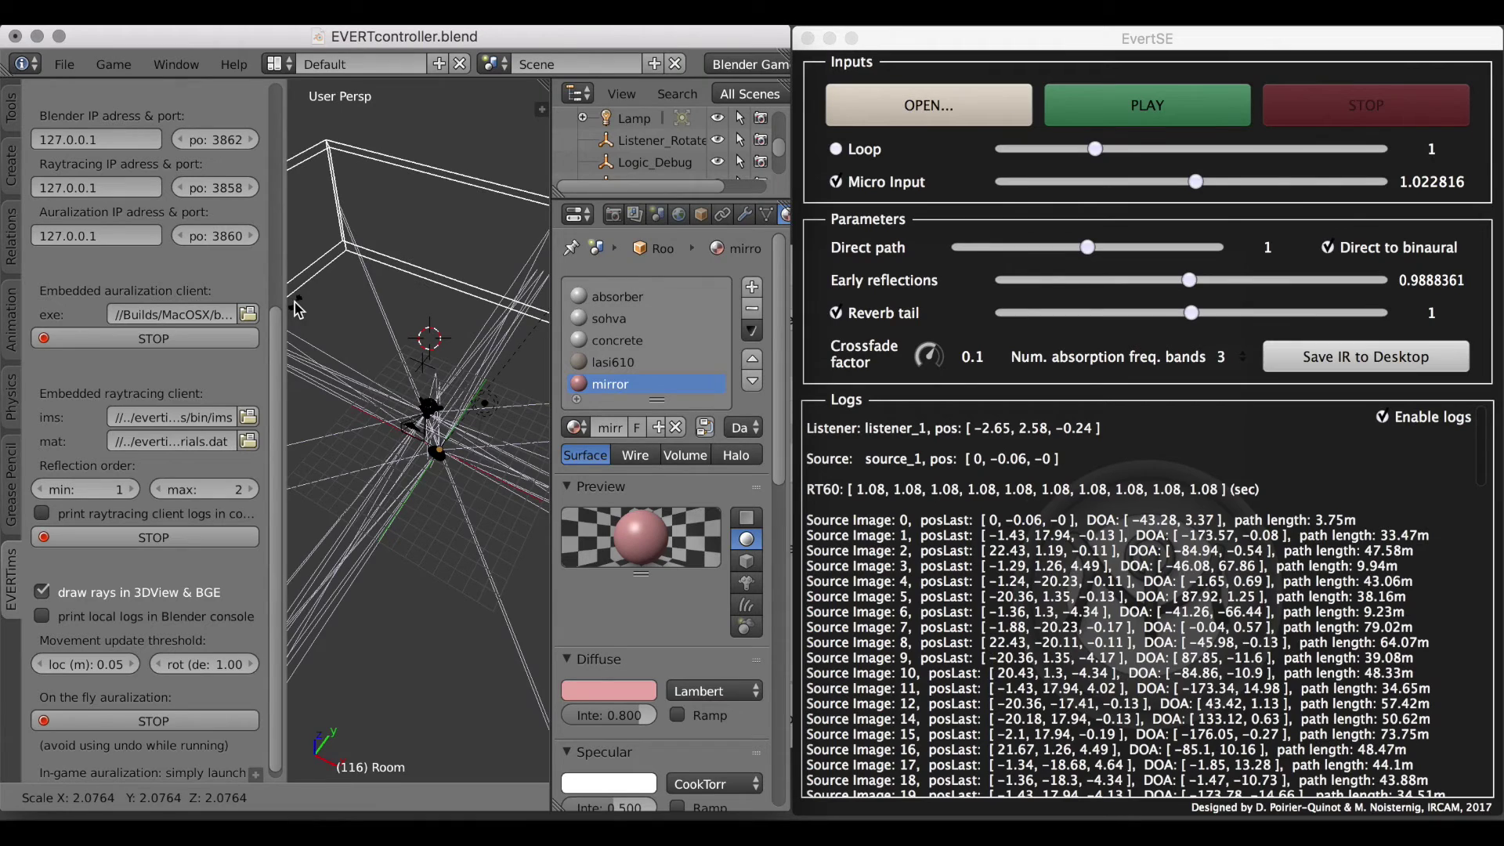
left_click(314, 300)
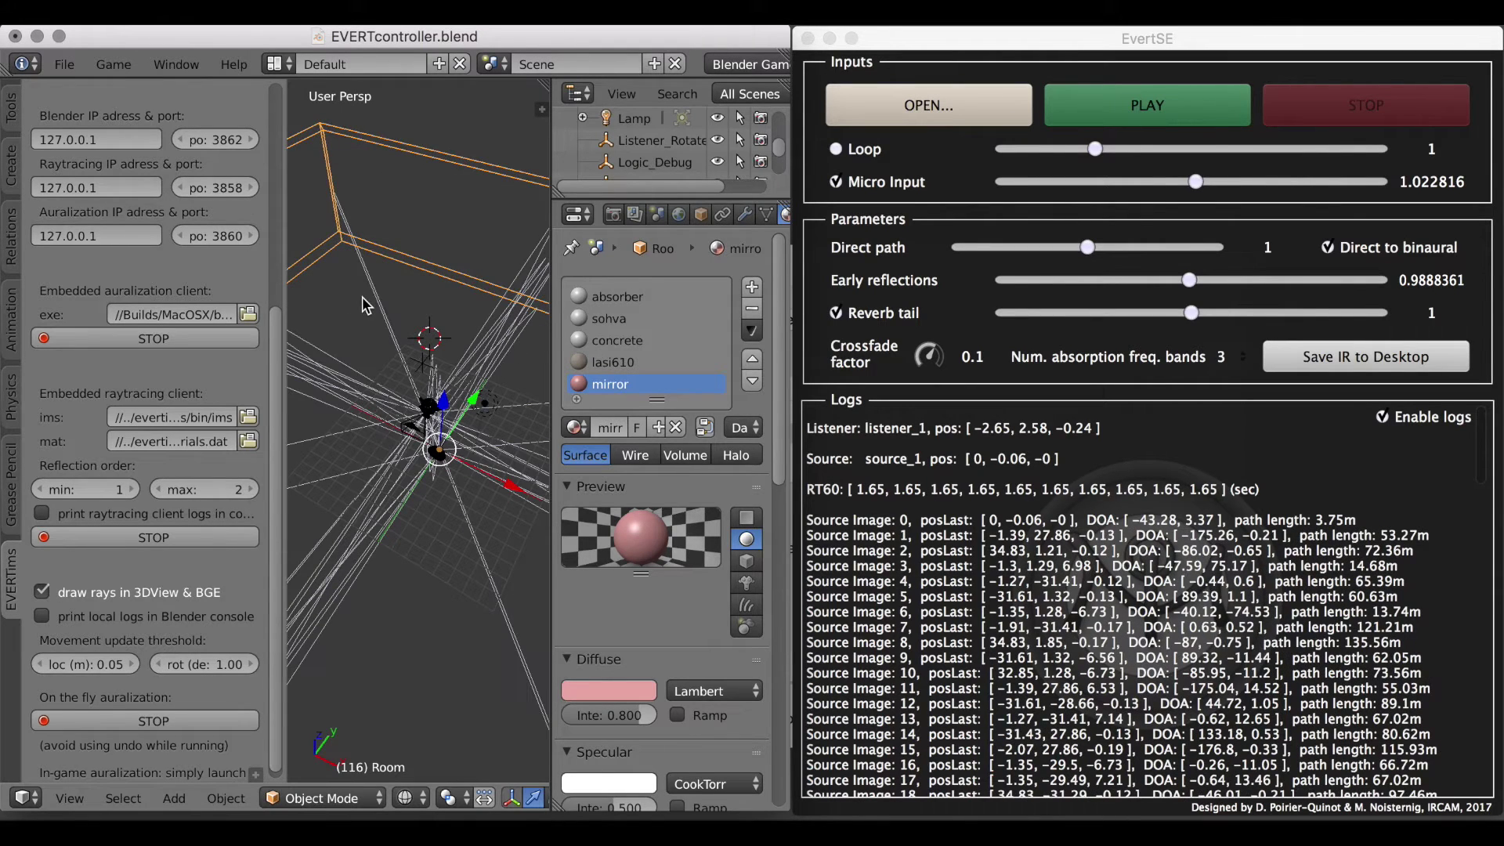
key("s")
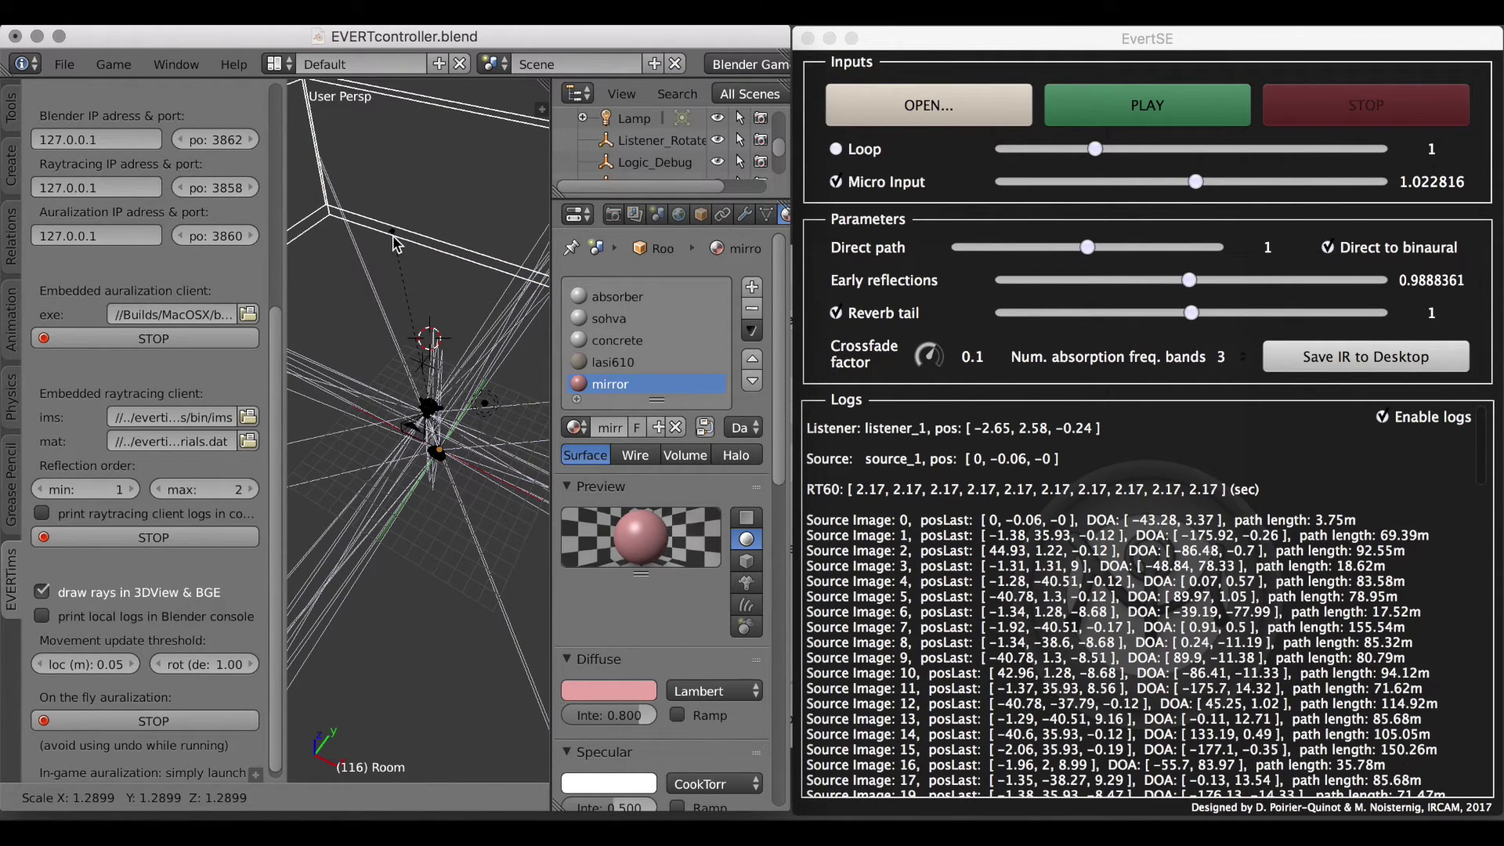
left_click(439, 306)
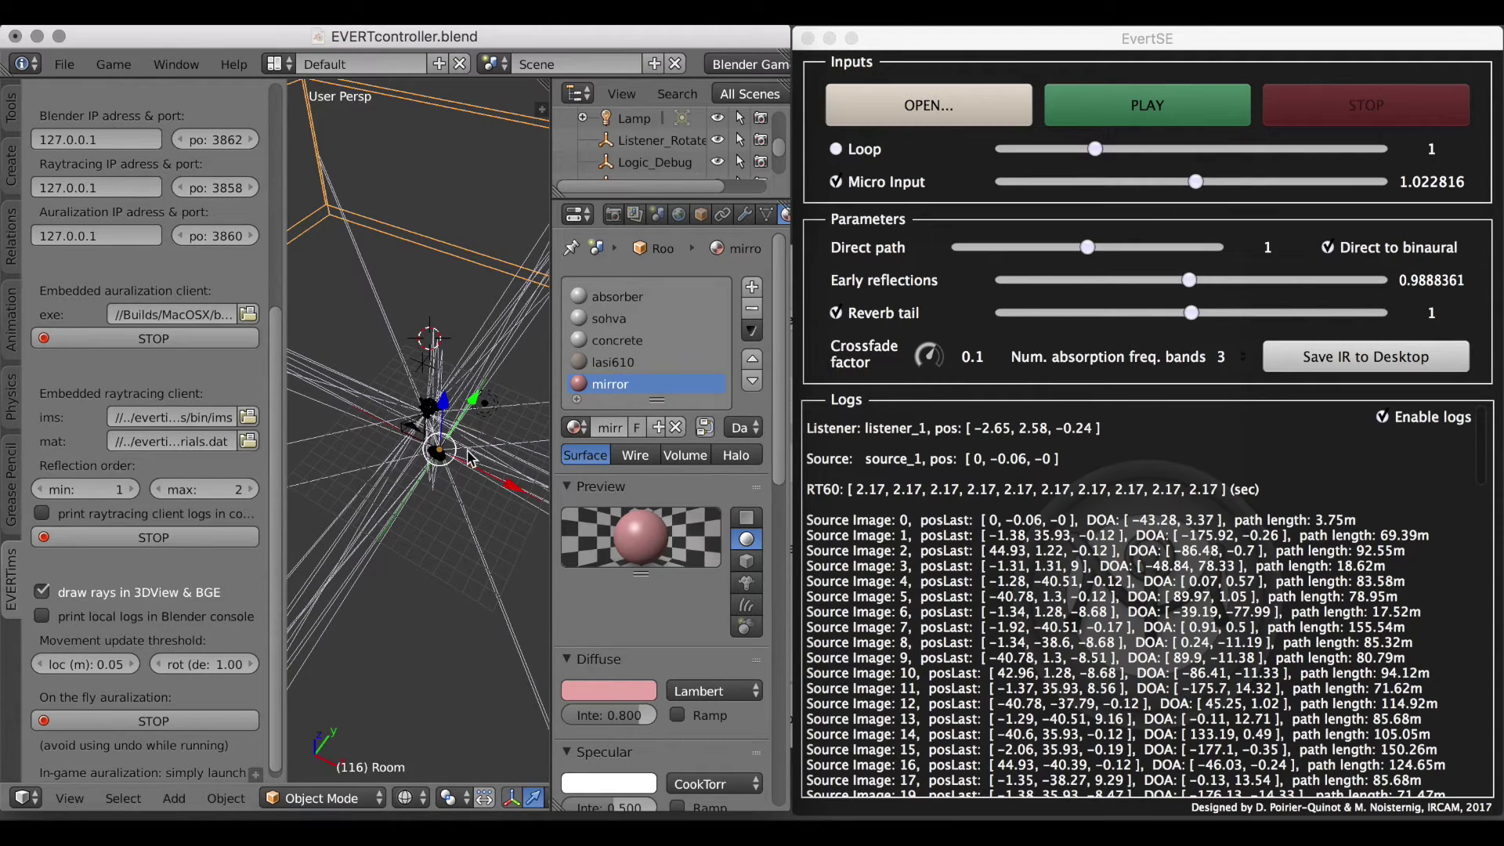
Move the listener camera at fixed height to -0.12, 4.87, -0.24.
right_click(410, 433)
key("g")
key("shift+z")
left_click_drag(365, 345, 390, 407)
left_click(390, 407)
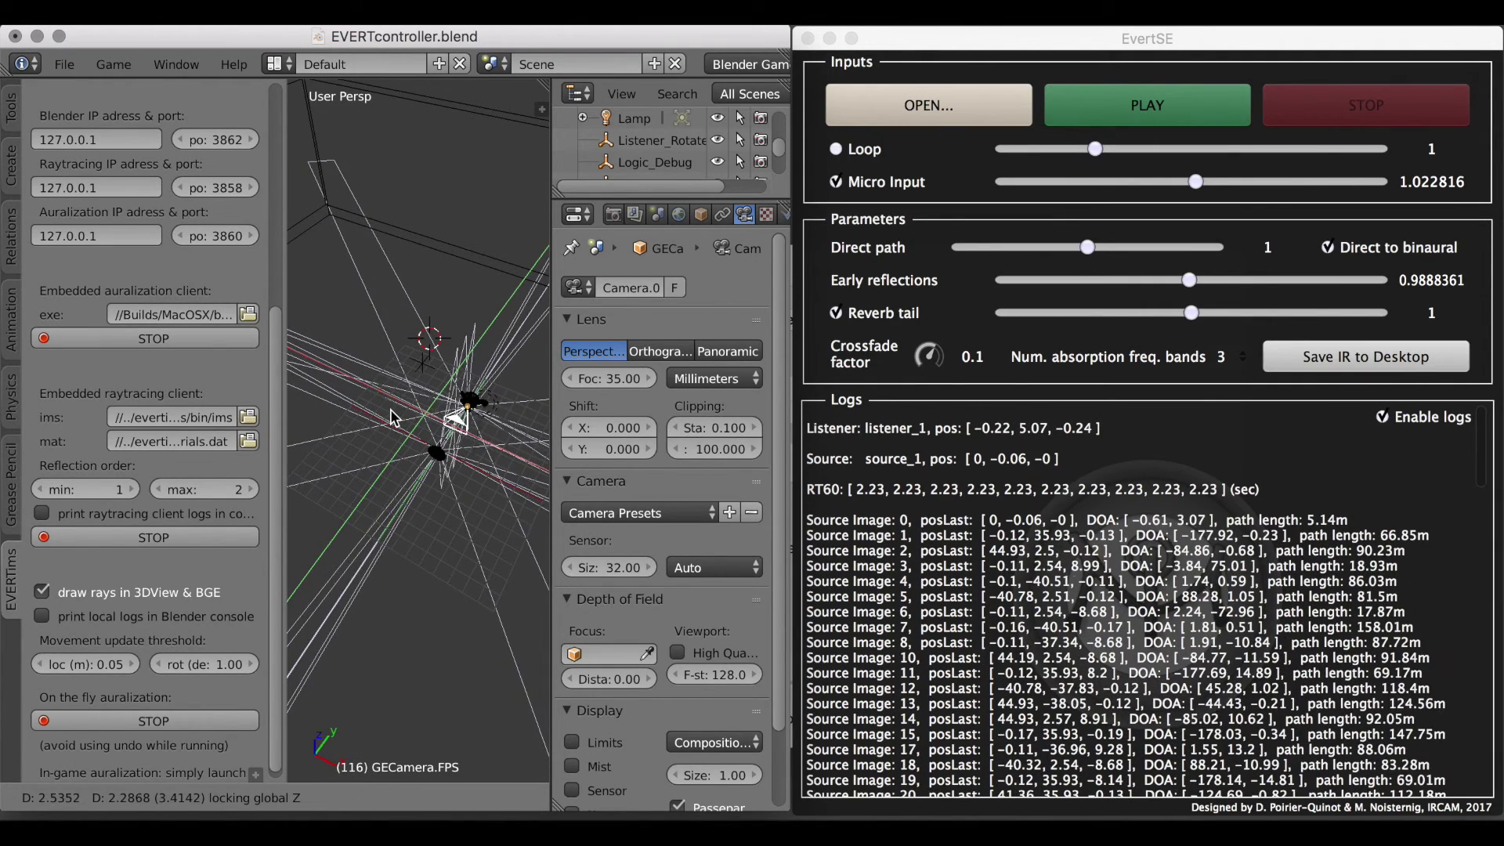
Select the Room and scale it down to about 0.24× so RT60 drops to 0.52 s.
right_click(510, 133)
key("s")
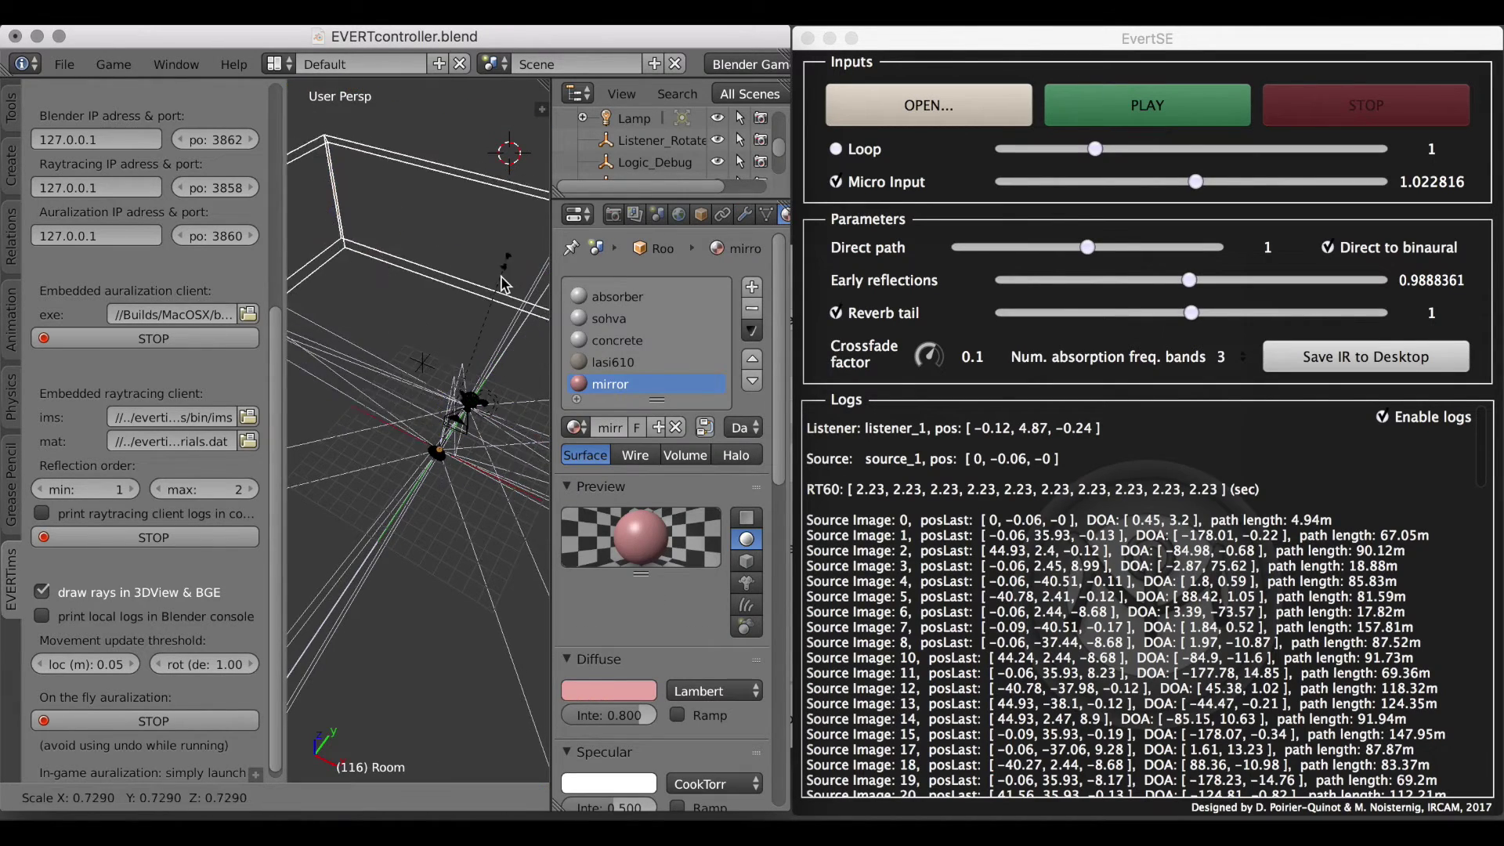
left_click(468, 388)
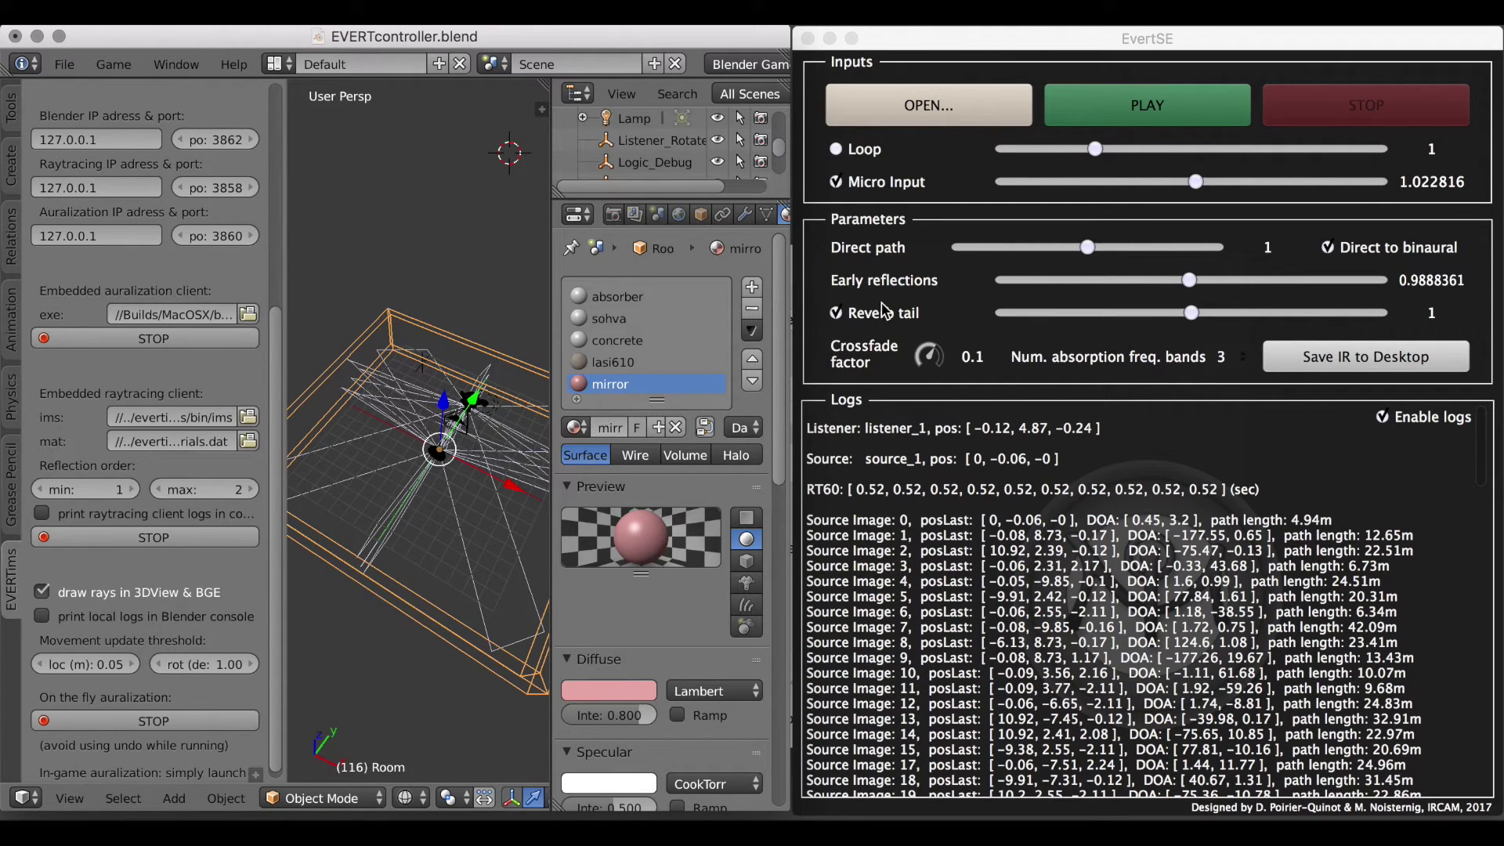
Assign the sohva material to every face of the room mesh in Edit Mode.
left_click(608, 320)
key("Tab")
key("a")
left_click(585, 428)
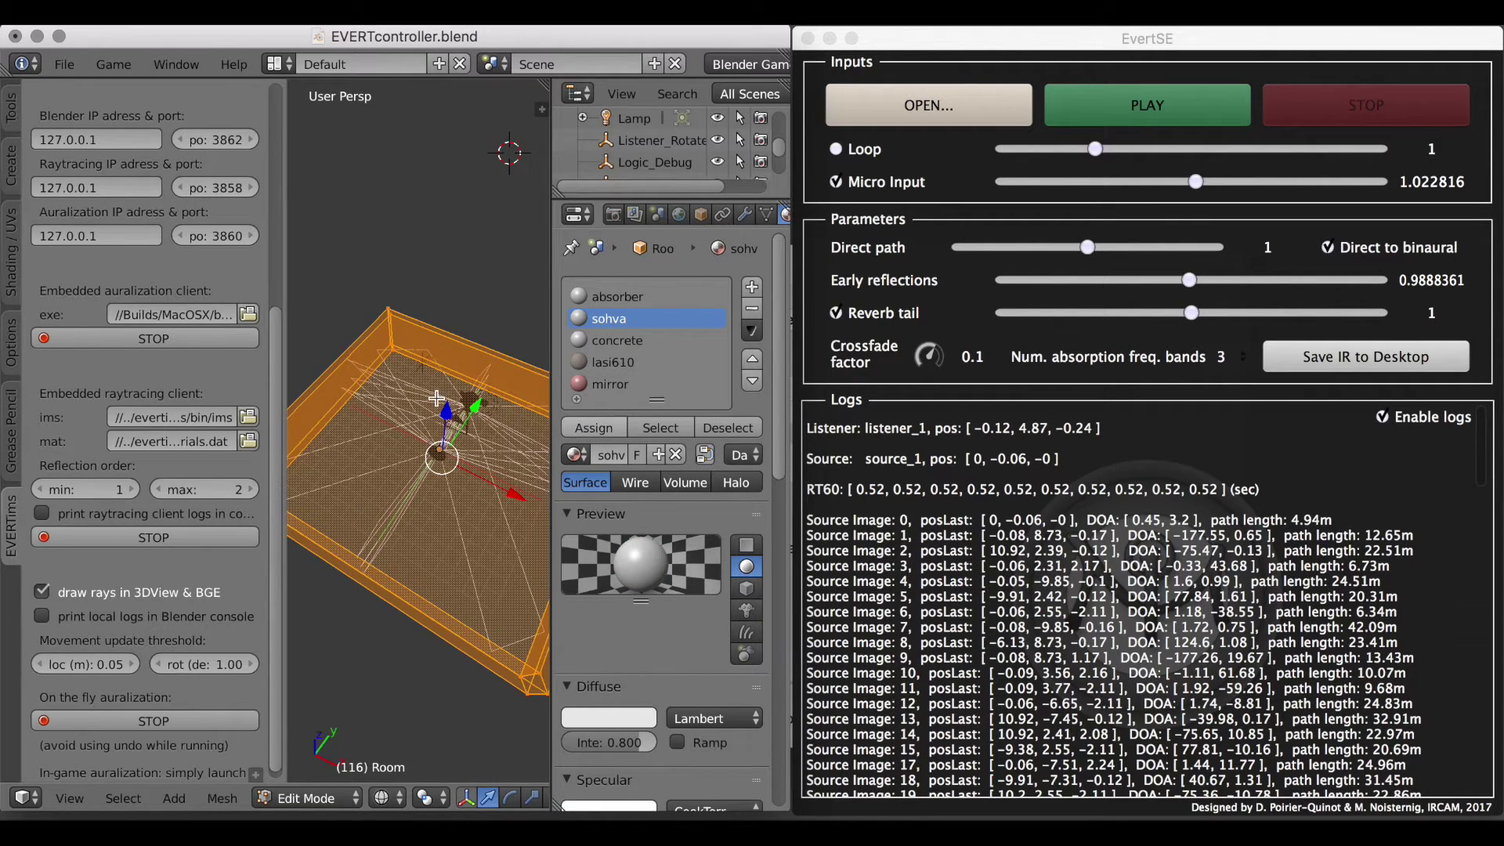
Return to Object Mode, pick the absorber slot, and undo edits until RT60 reads 0.46 s.
key("Tab")
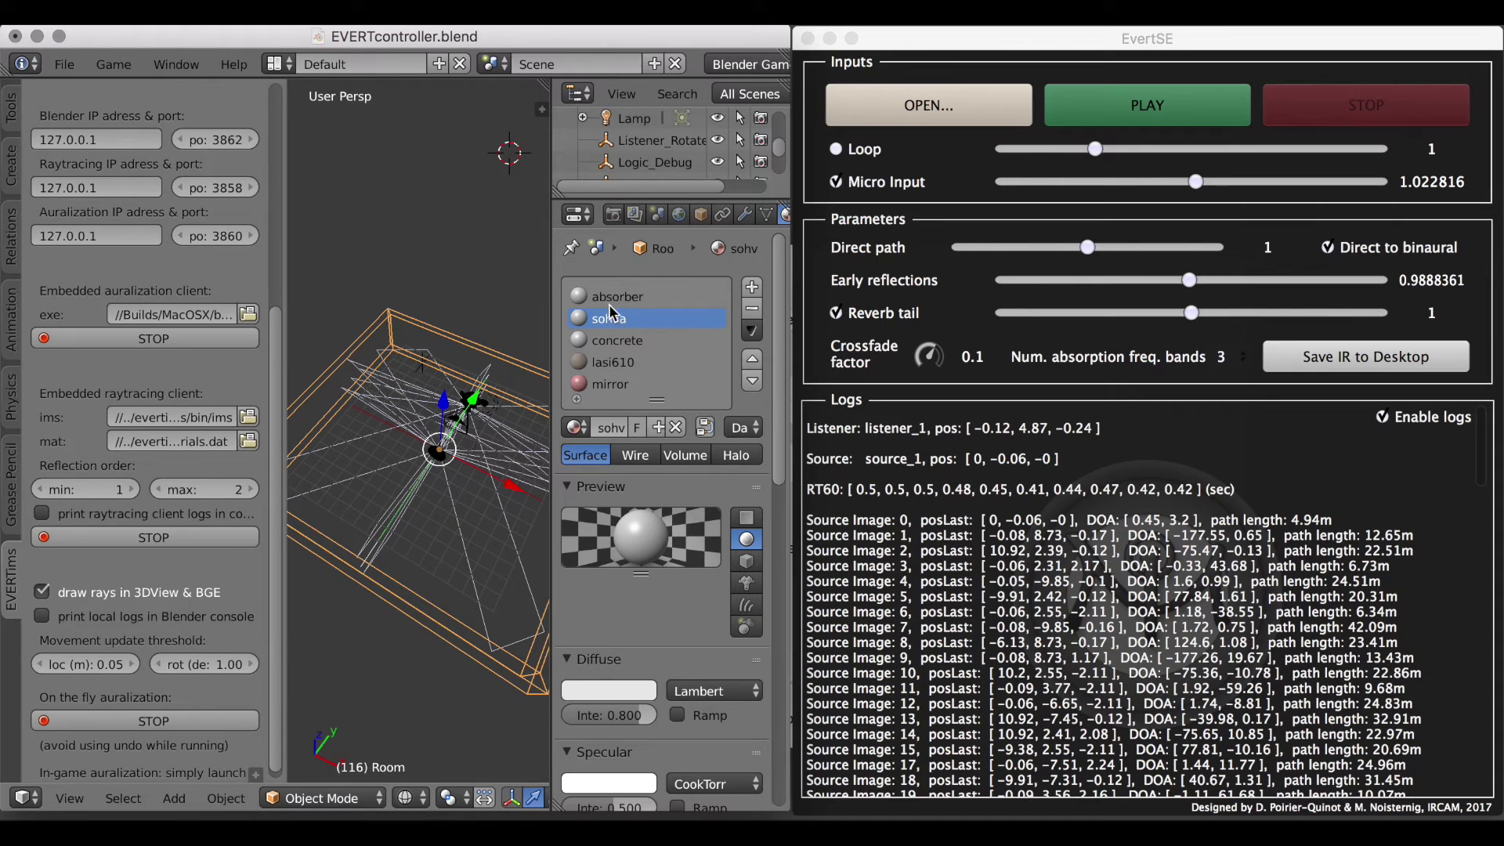
left_click(633, 299)
key("ctrl+z")
key("ctrl+z")
key("ctrl+z")
key("ctrl+z")
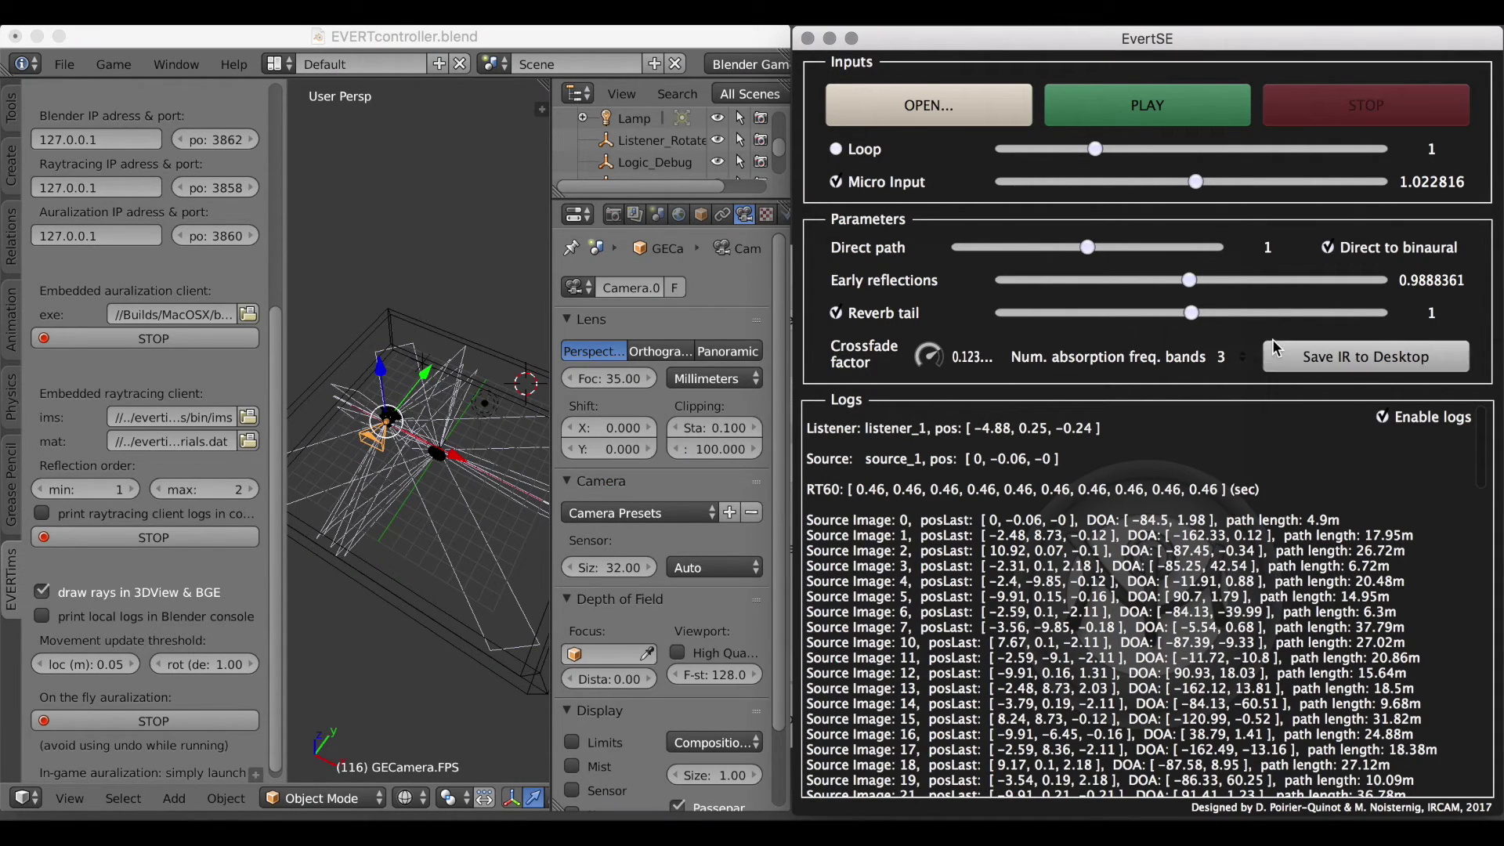
Keep 3 absorption frequency bands and save an impulse response to the Desktop.
left_click(1227, 362)
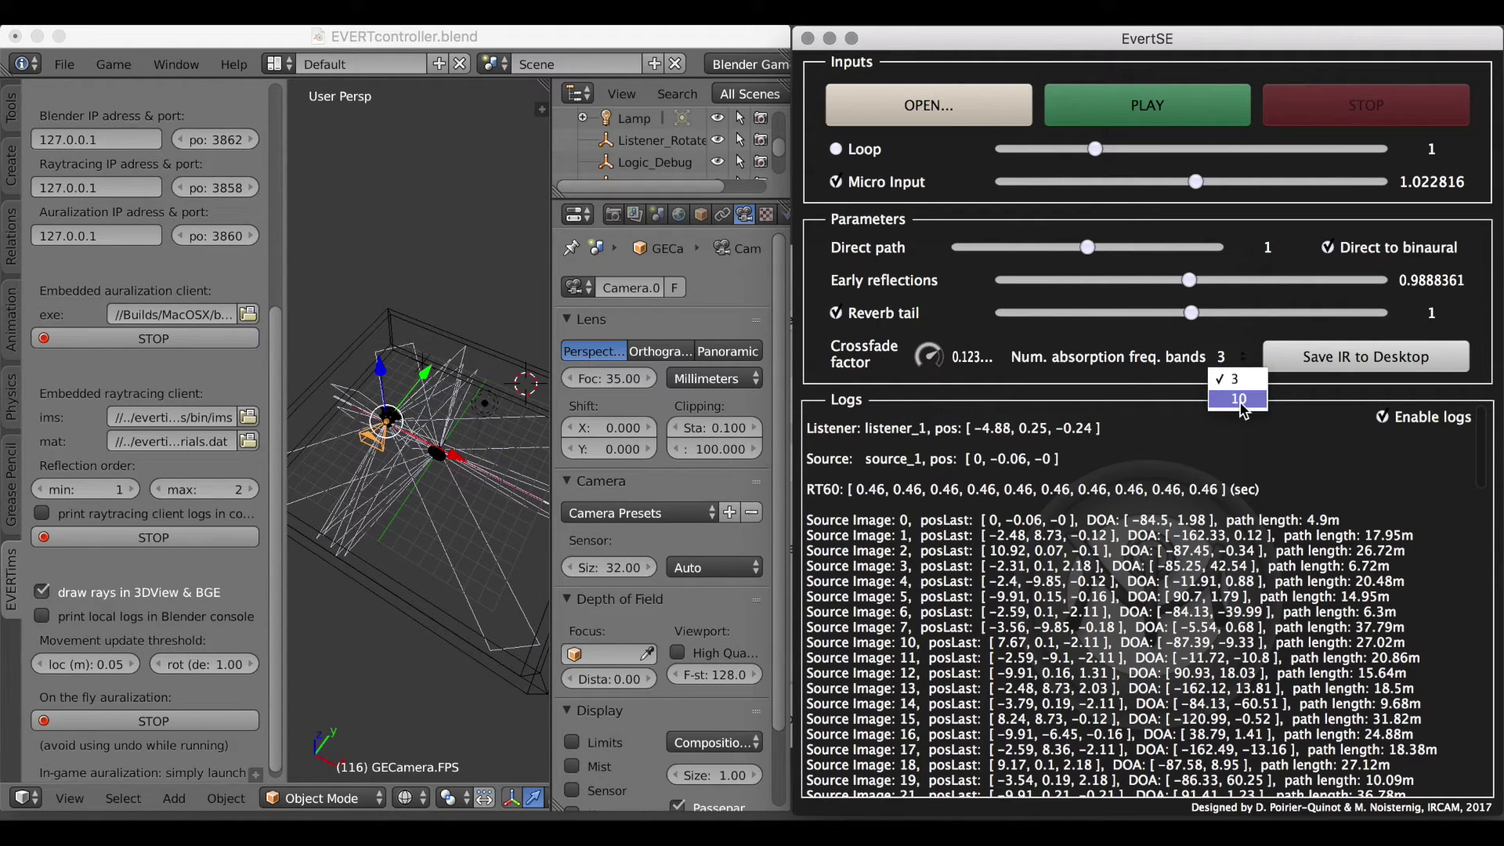
left_click(1208, 335)
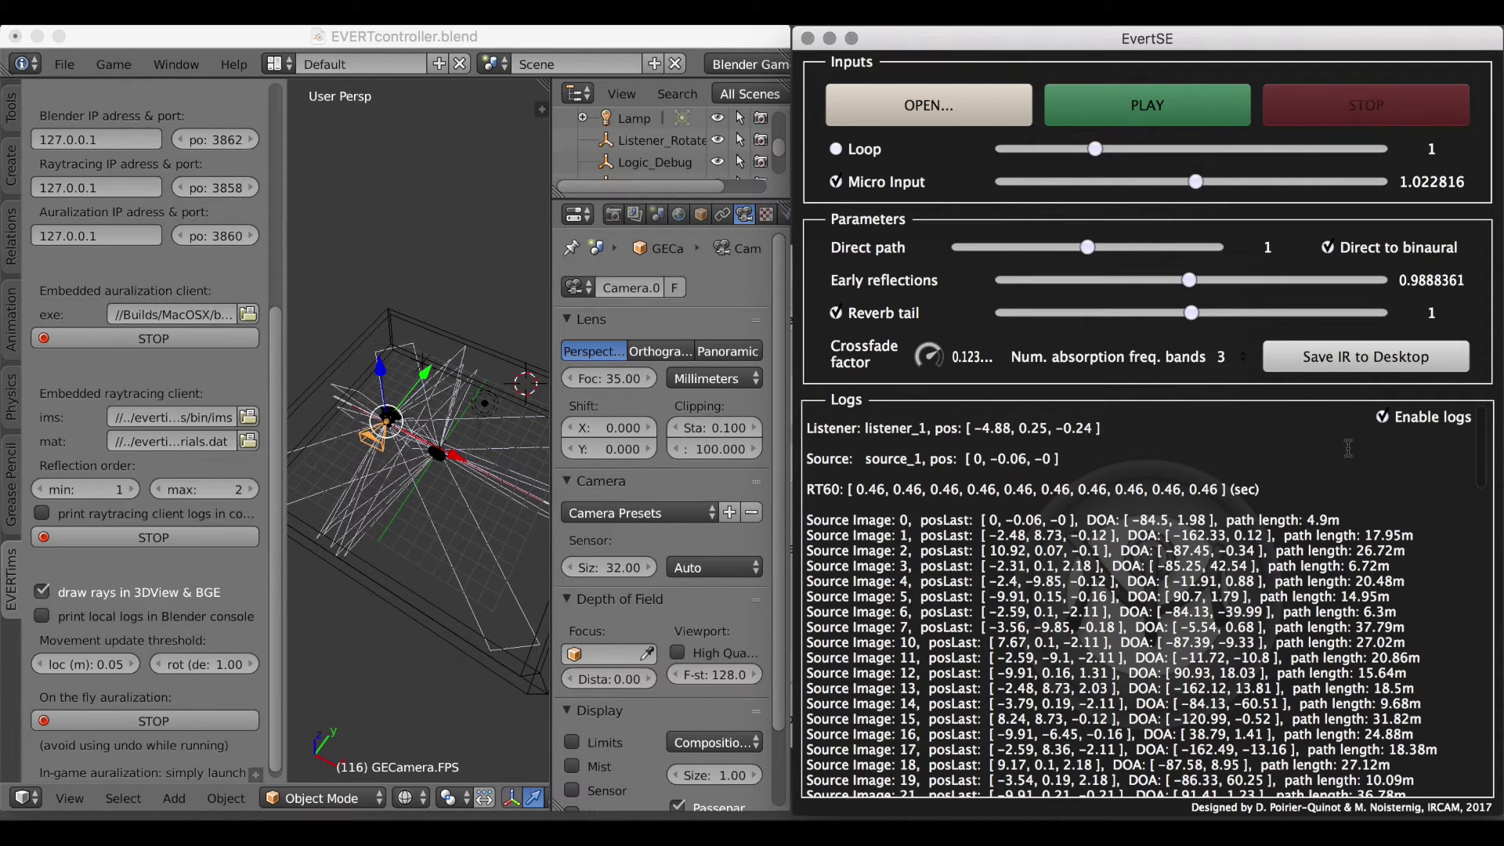
left_click(1358, 359)
Move the listener near the source (0.16, 3.14, -0.24) and save its IR to the Desktop.
left_click(404, 454)
left_click_drag(403, 454, 470, 439)
left_click(1331, 368)
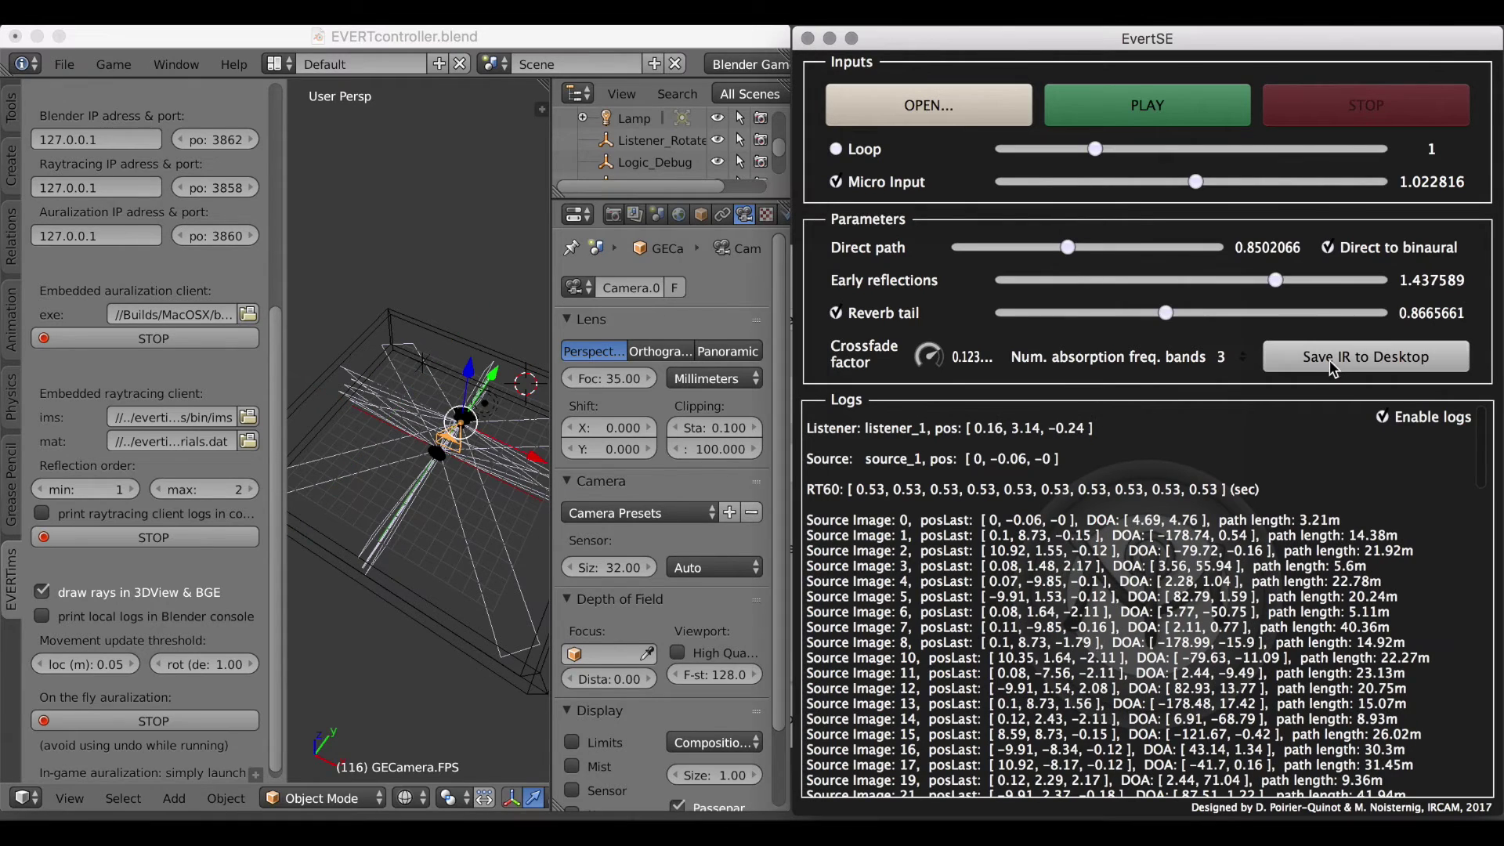
left_click(1342, 356)
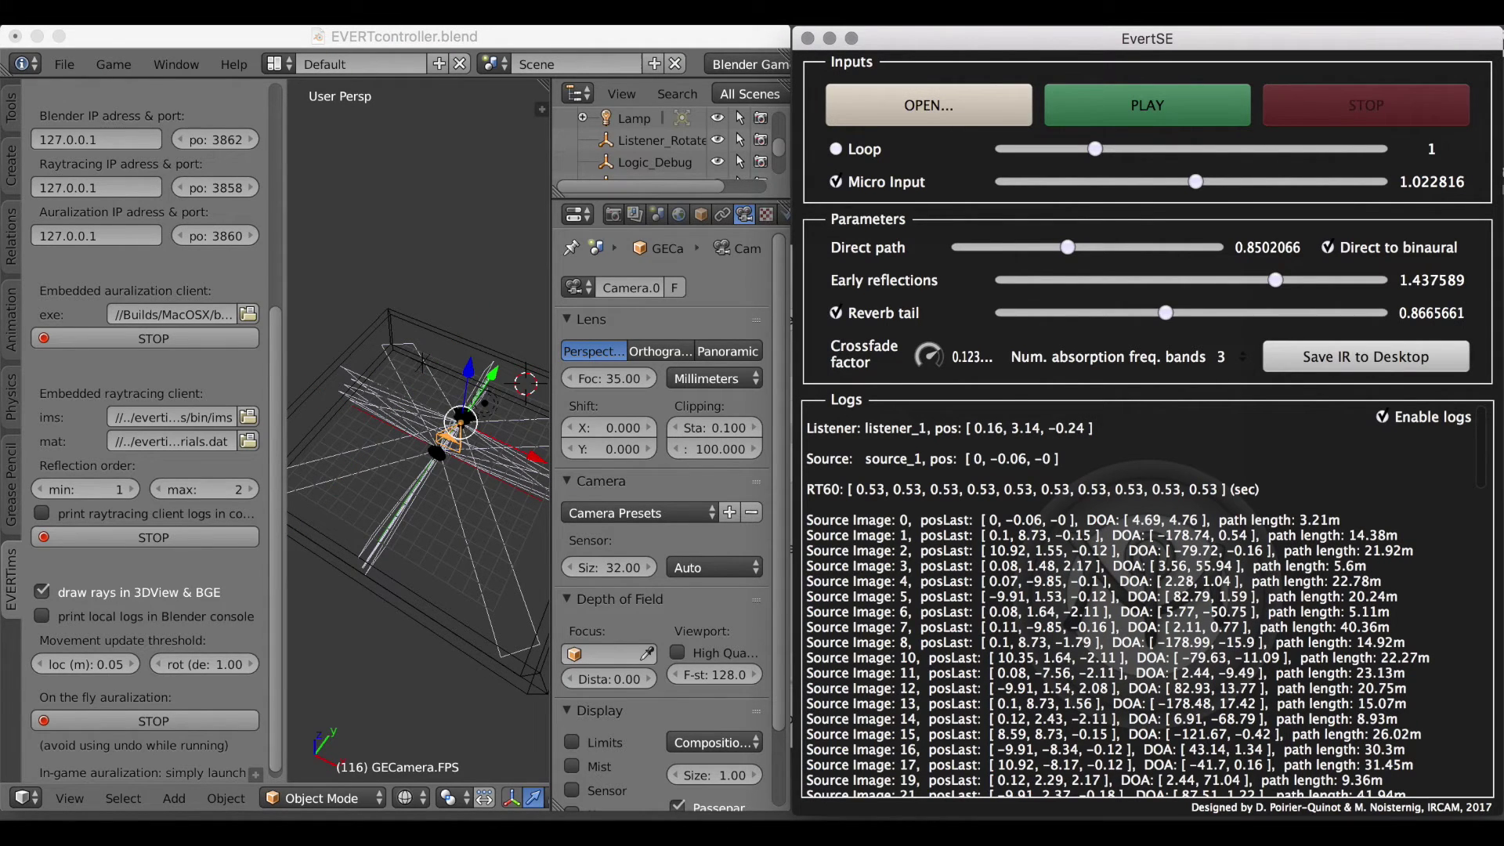
left_click_drag(1445, 45, 671, 88)
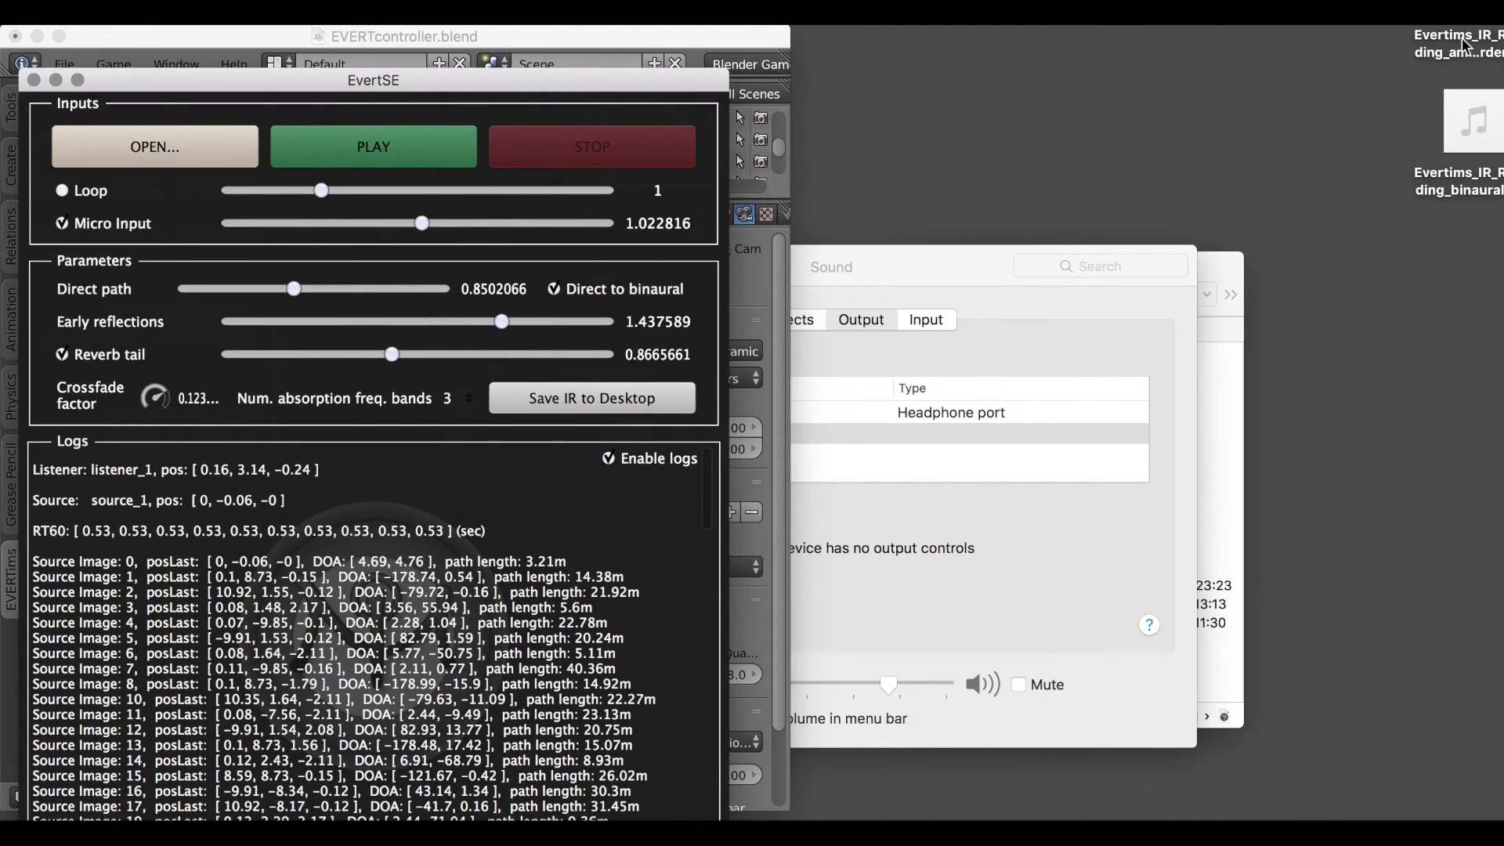
Drag the EvertSE window aside to expose the Desktop IR files and the testIRs.maxpat folder.
left_click_drag(1462, 43, 1280, 123)
left_click_drag(1472, 125, 1220, 143)
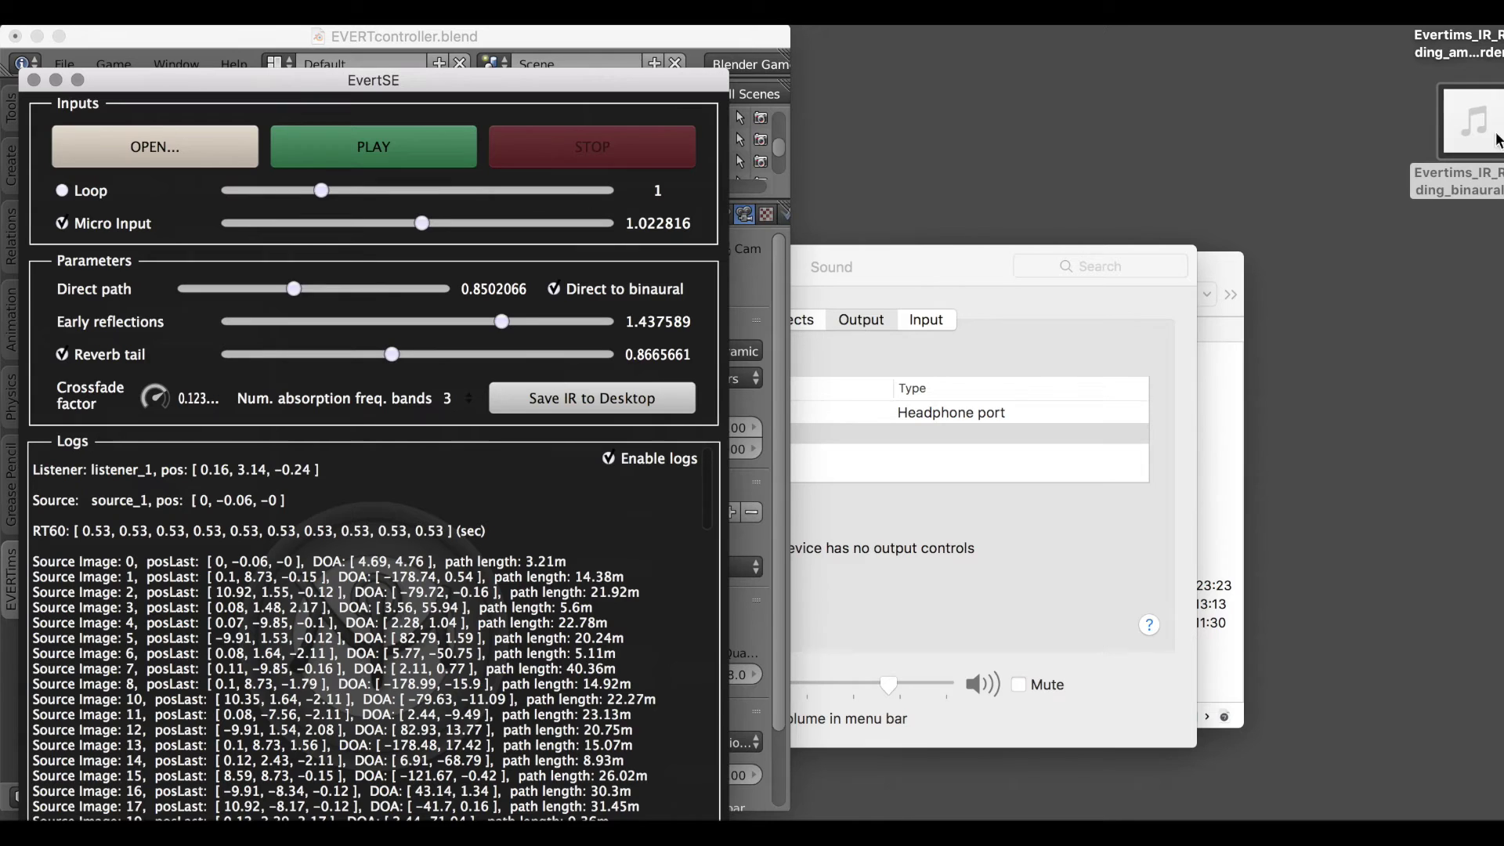
left_click_drag(638, 80, 1207, 60)
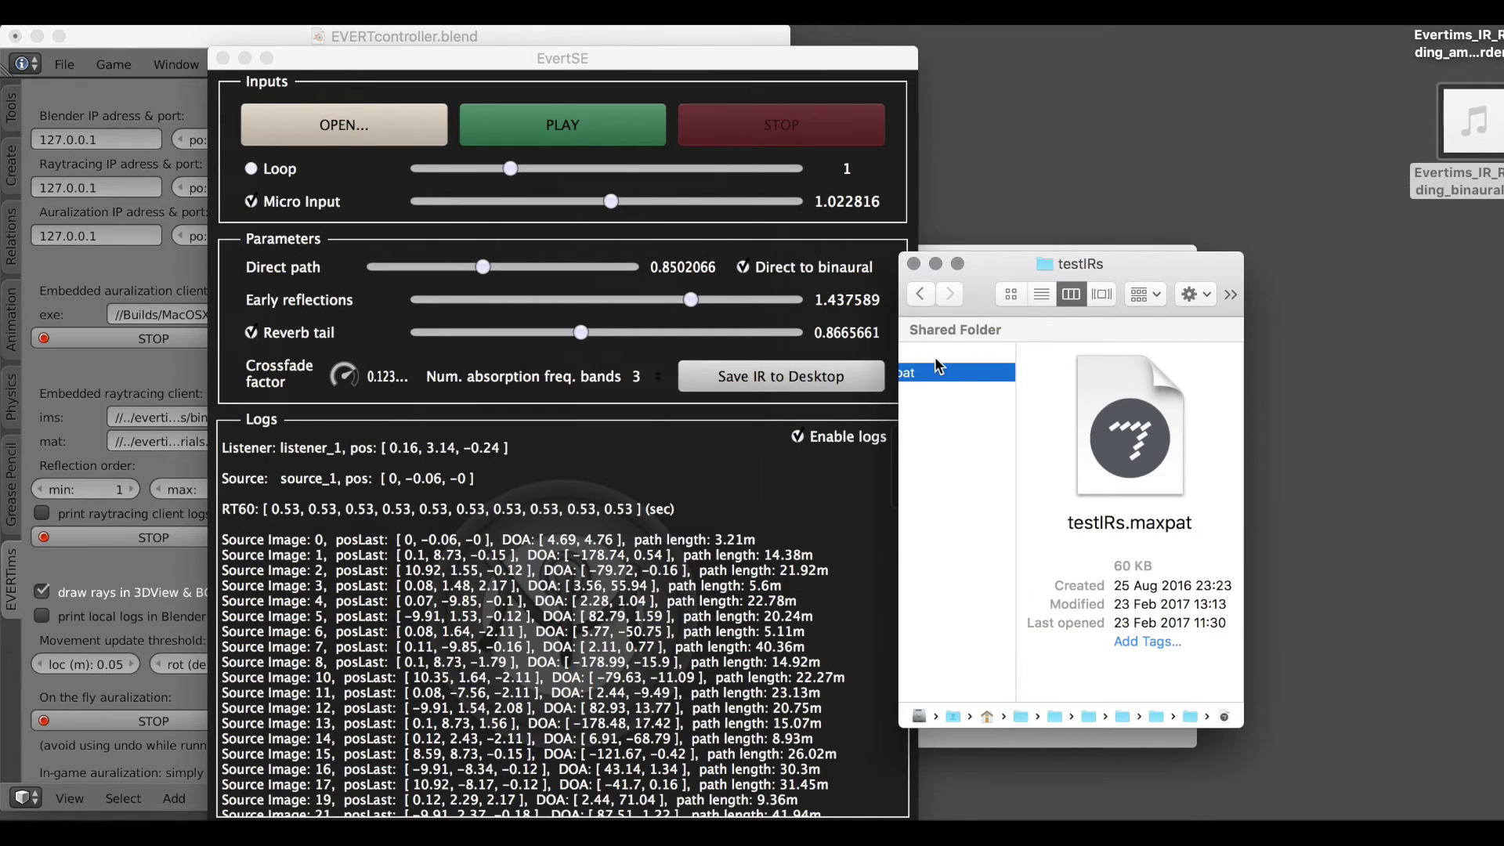
Open testIRs.maxpat in Max and drop the binaural IR onto the stereo IR input.
double_click(935, 362)
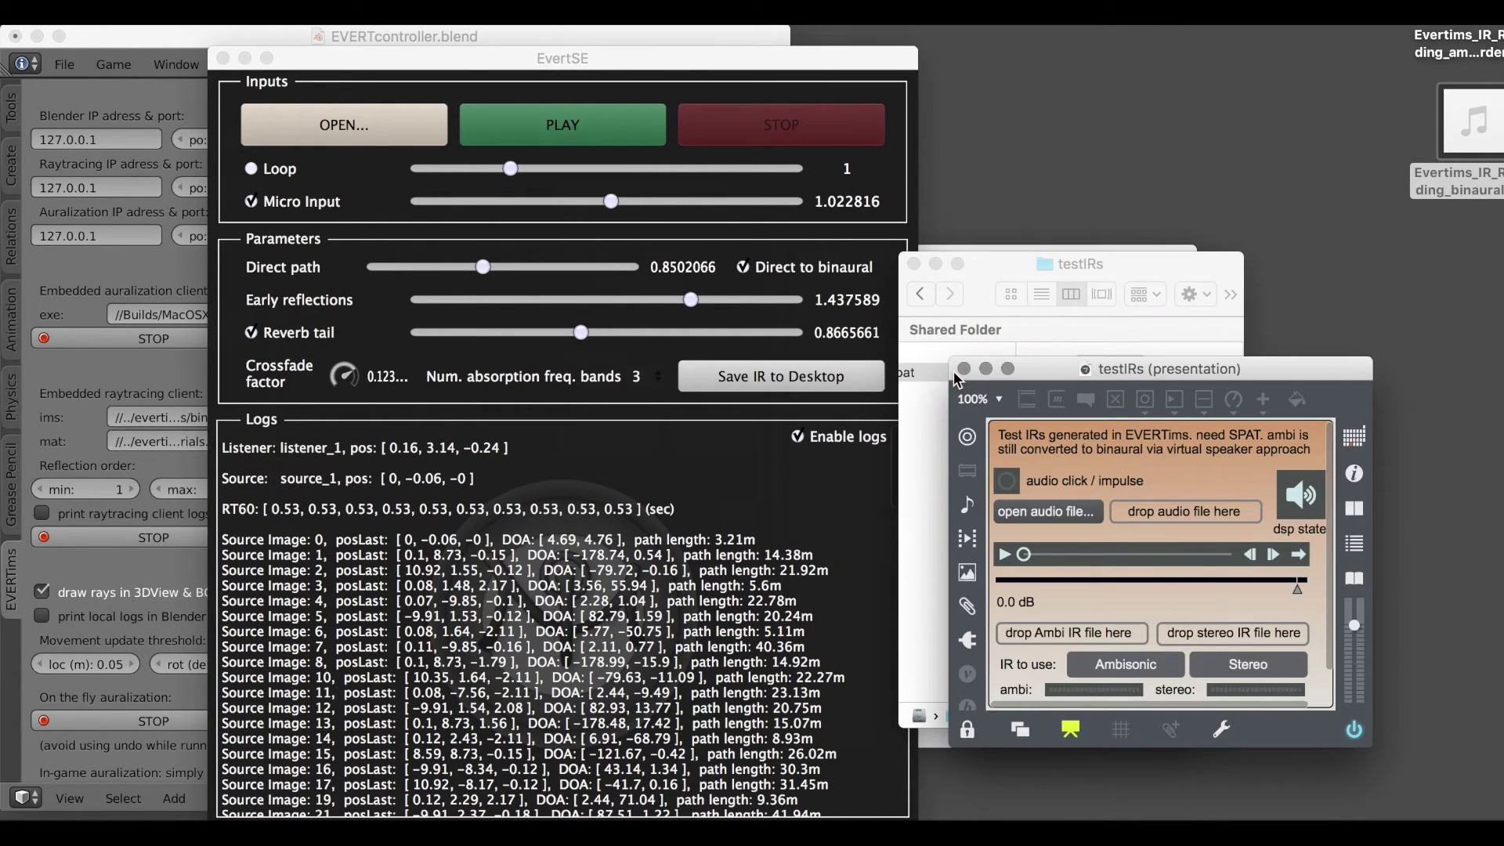
left_click_drag(1038, 370, 751, 169)
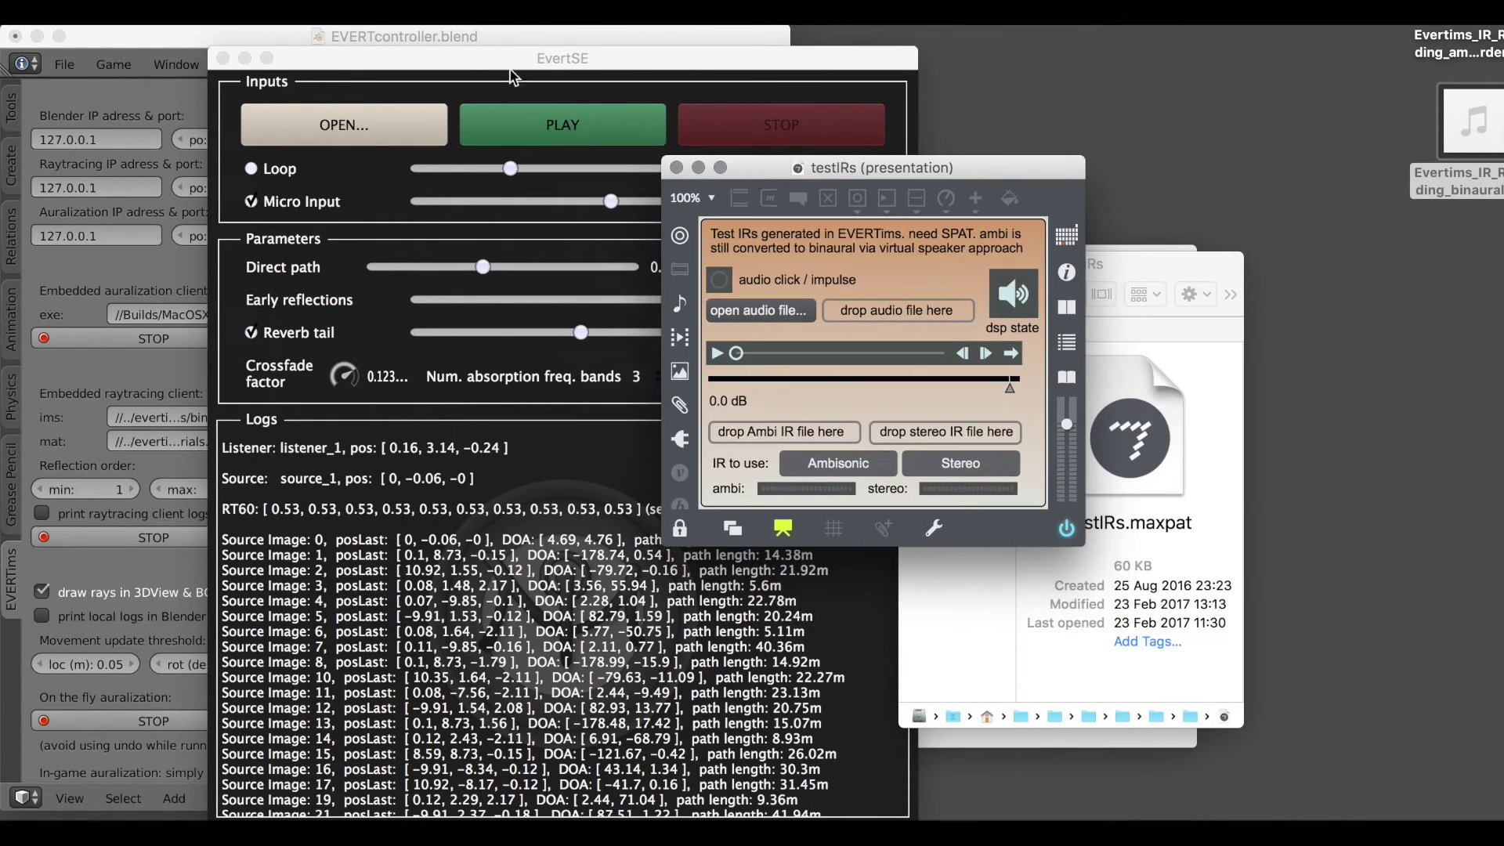
mouse_move(1473, 145)
left_click_drag(1473, 145, 940, 442)
Audition the click through the binaural IR, then load the ambisonic IR and play the click again.
left_click(720, 280)
left_click(720, 280)
left_click_drag(1459, 43, 741, 444)
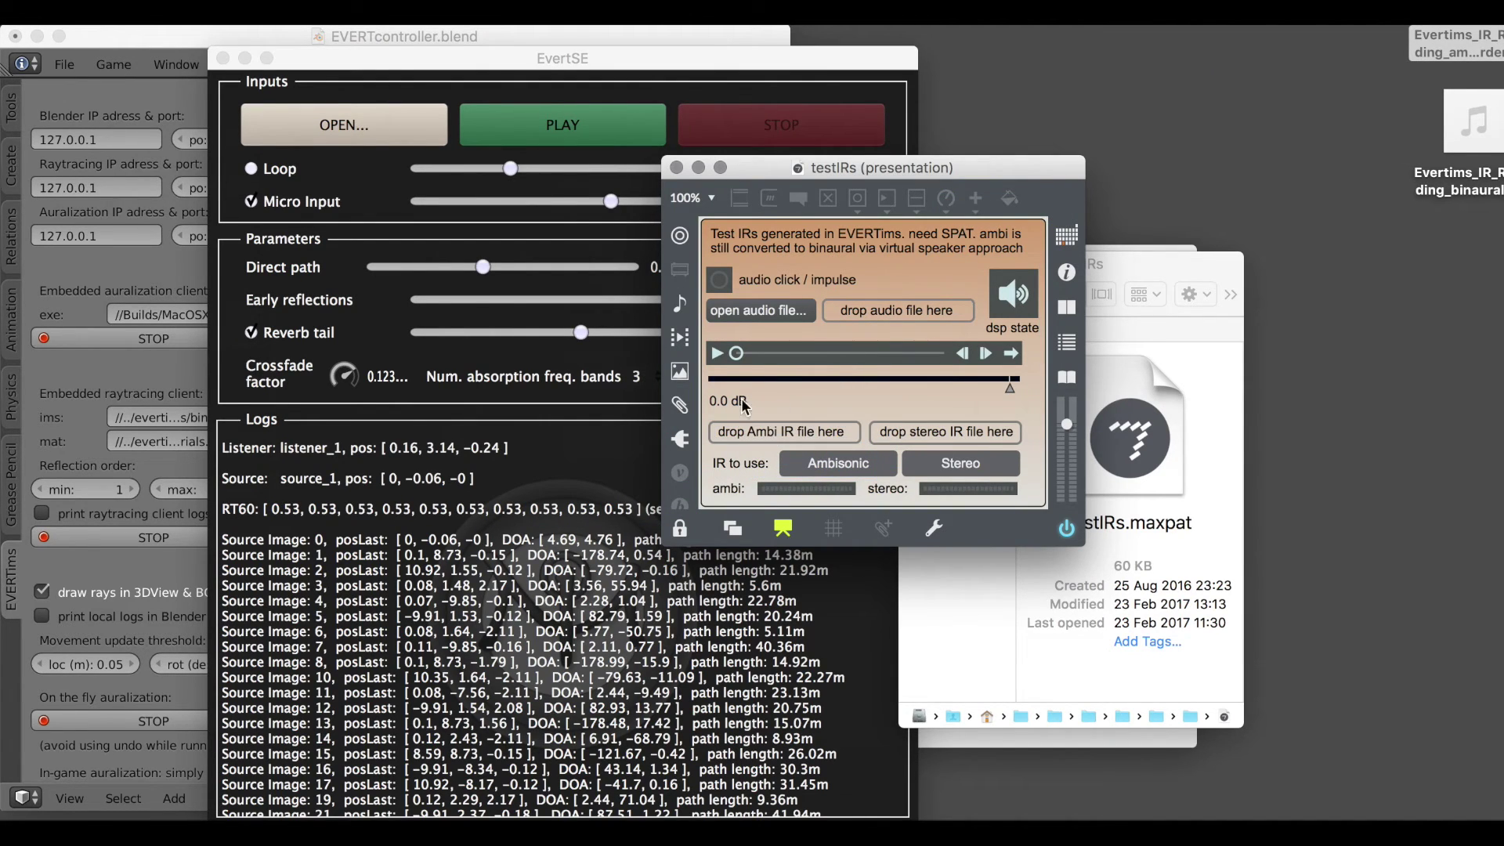
left_click(720, 280)
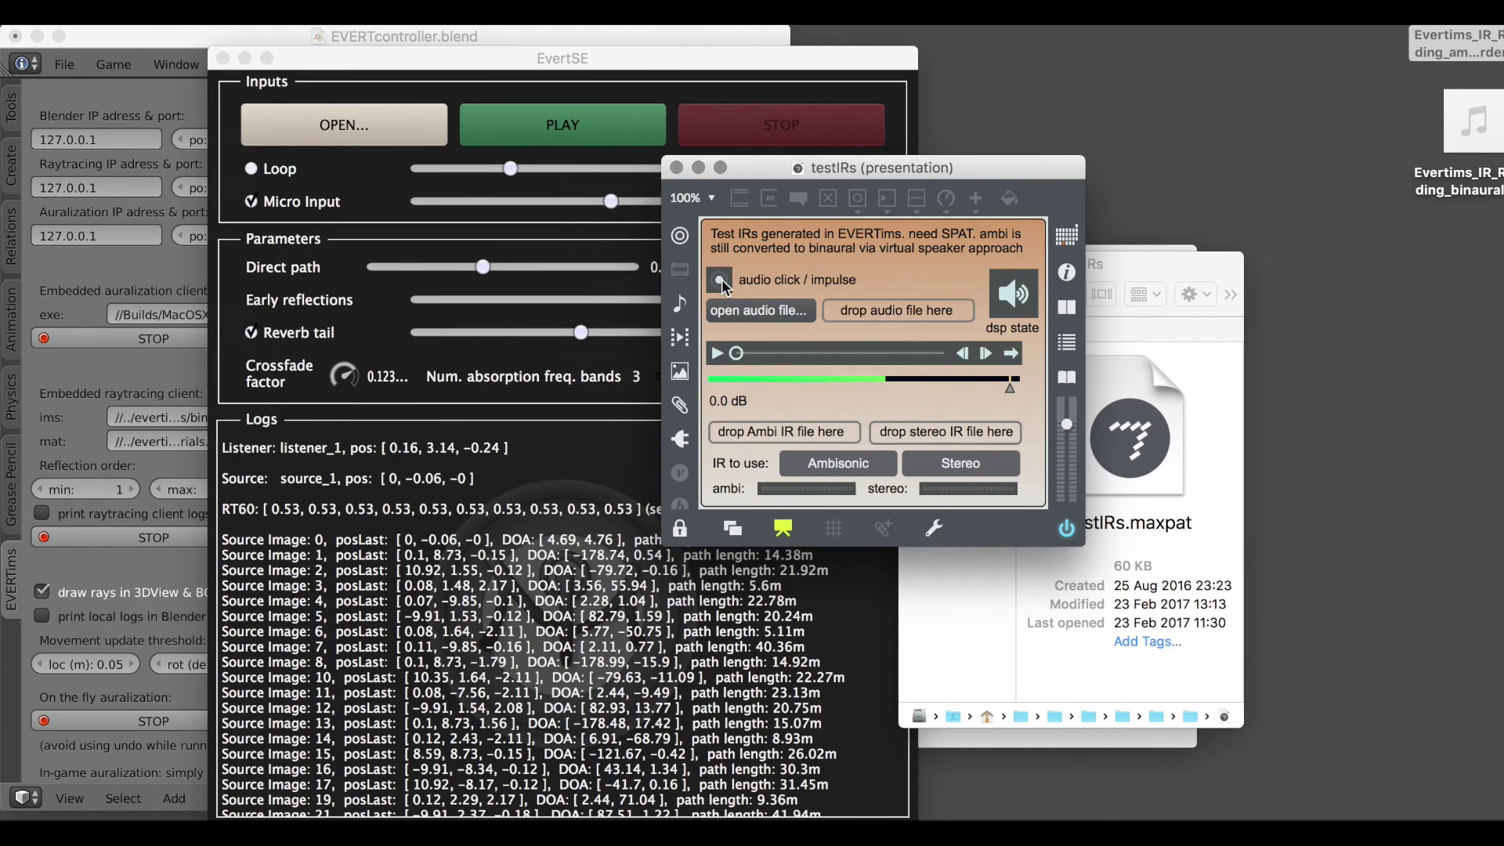
Load a sample audio file from the Samples folder and bring the testIRs patch back to front.
left_click(750, 308)
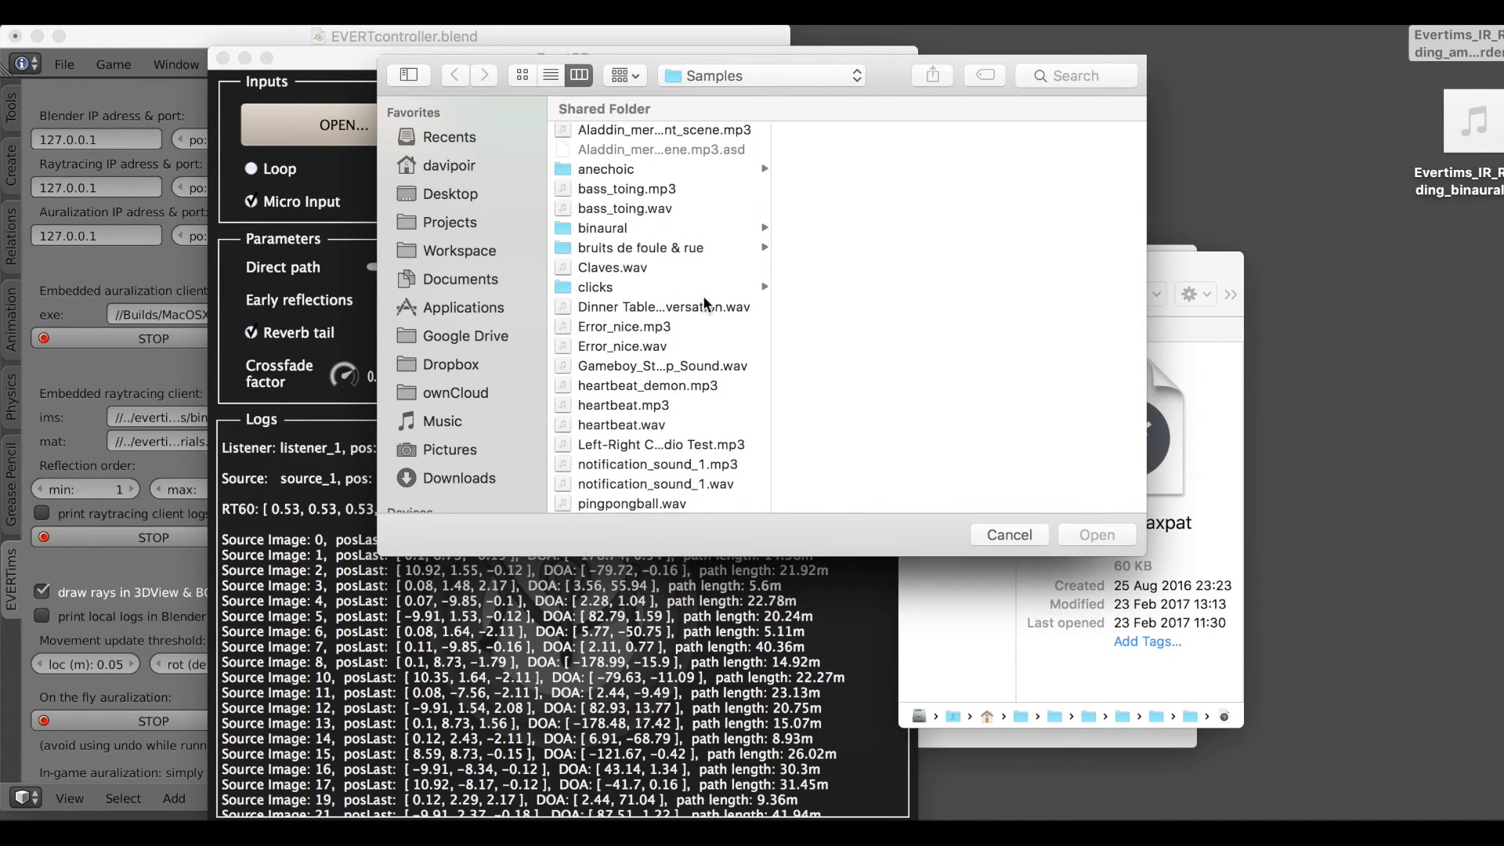
scroll(651, 291, "up", 3)
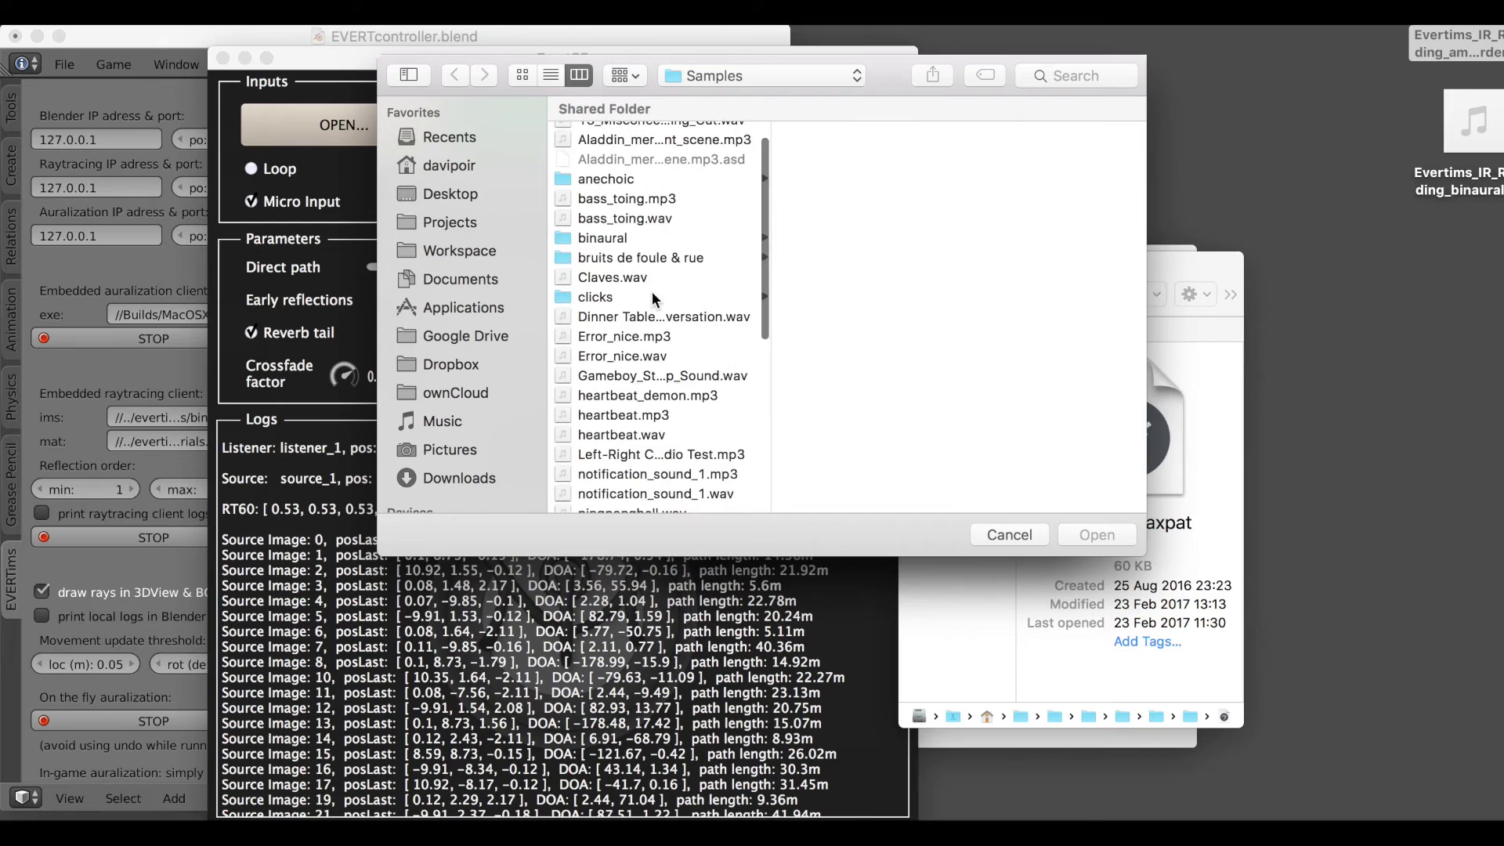
double_click(655, 149)
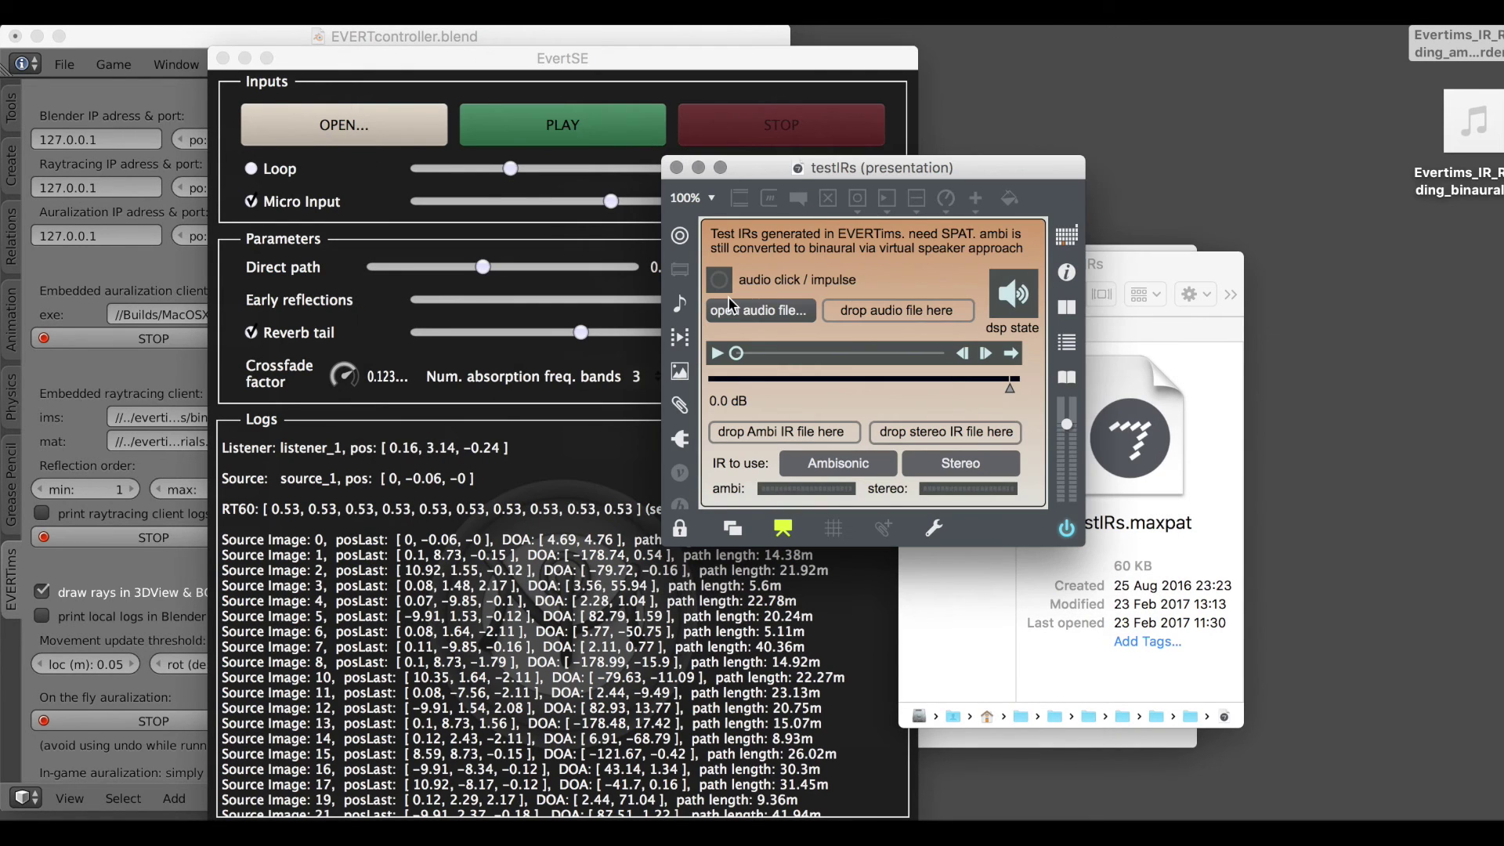
left_click(170, 33)
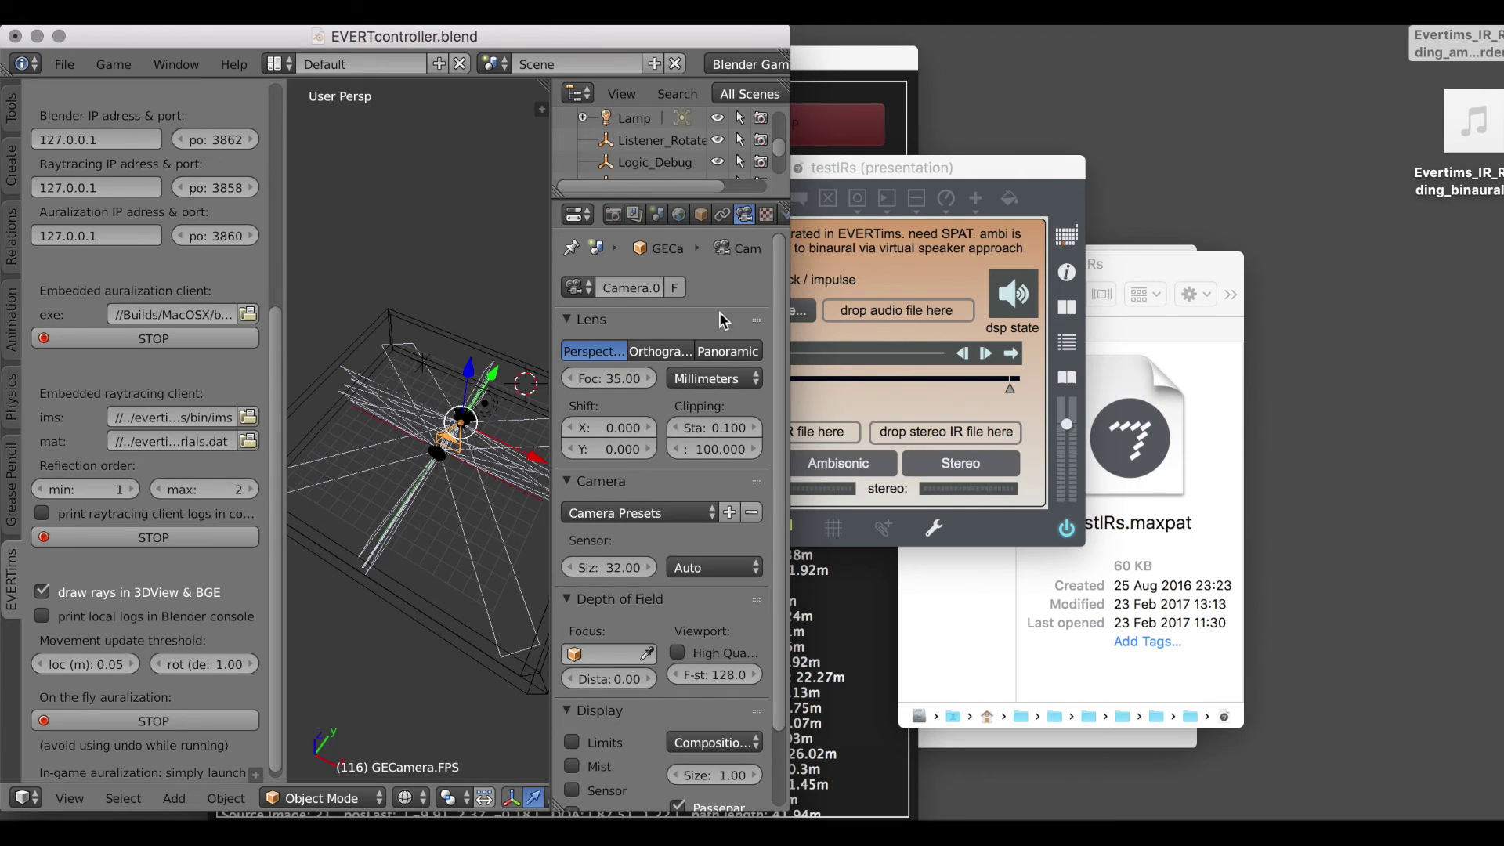
left_click(888, 168)
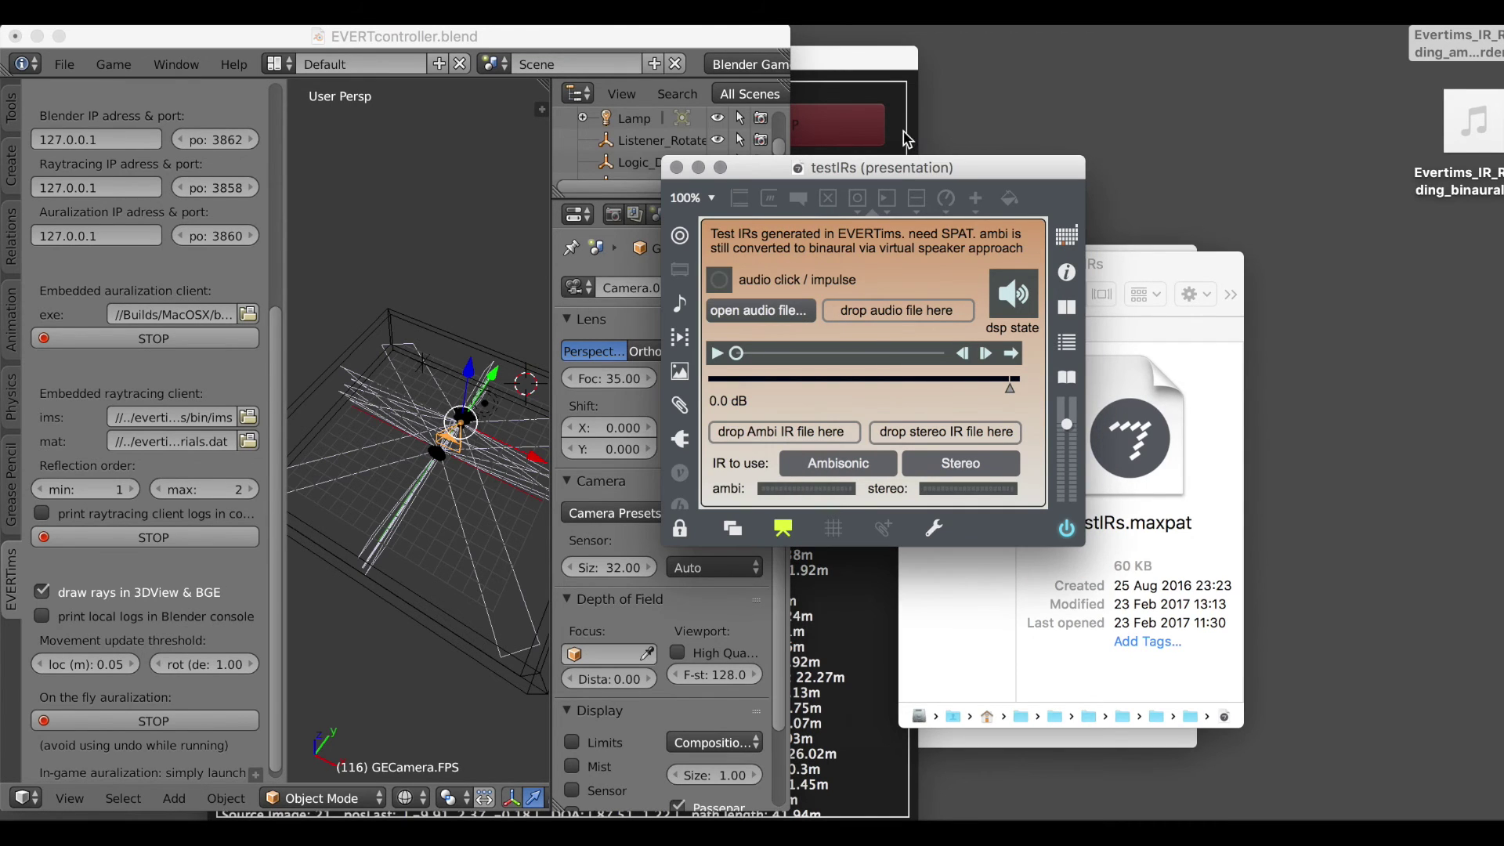